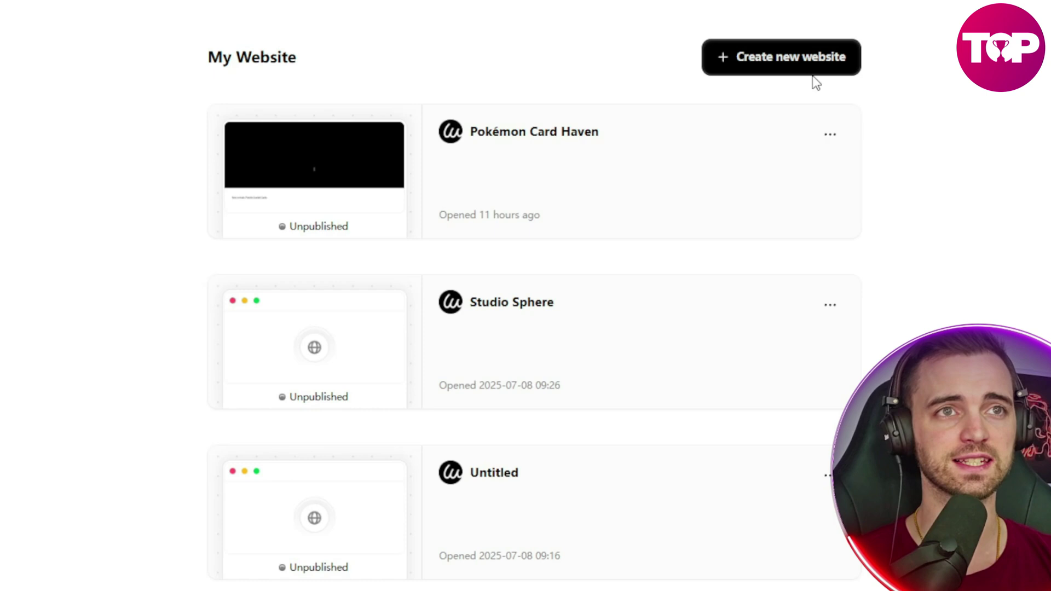
Create a new website from the My Website page to open the Kimmy builder chat
left_click(778, 61)
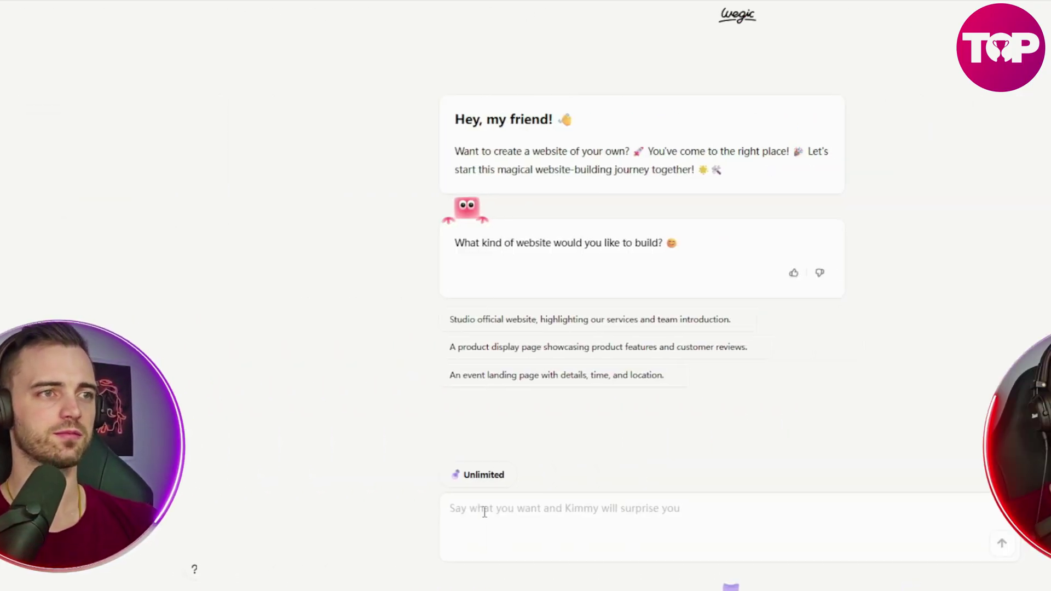
Ask Kimmy for an ecommerce website displaying women's clothing products
type("Create me an ecommerce website with products on display. the products are womens clothing")
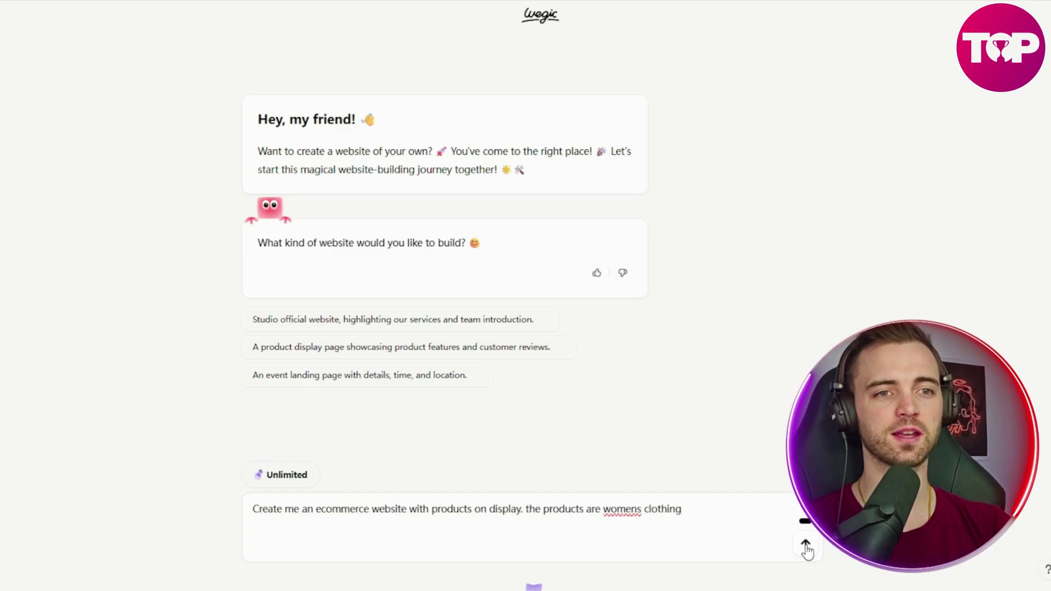
left_click(806, 547)
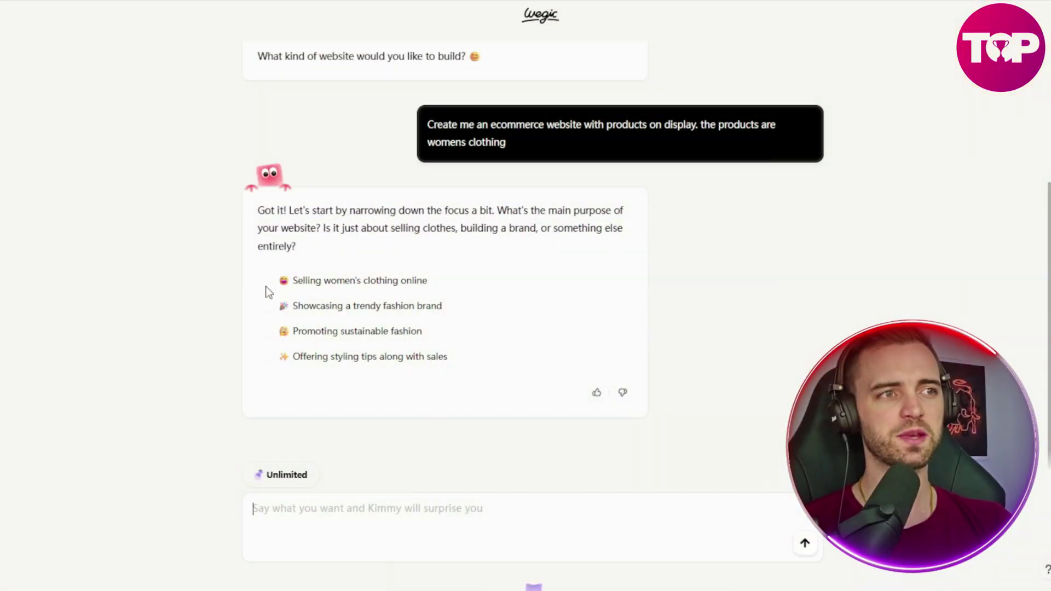
Answer the purpose as 'Selling women's clothing online' and the audience as 'All women who love fashion'
left_click(267, 281)
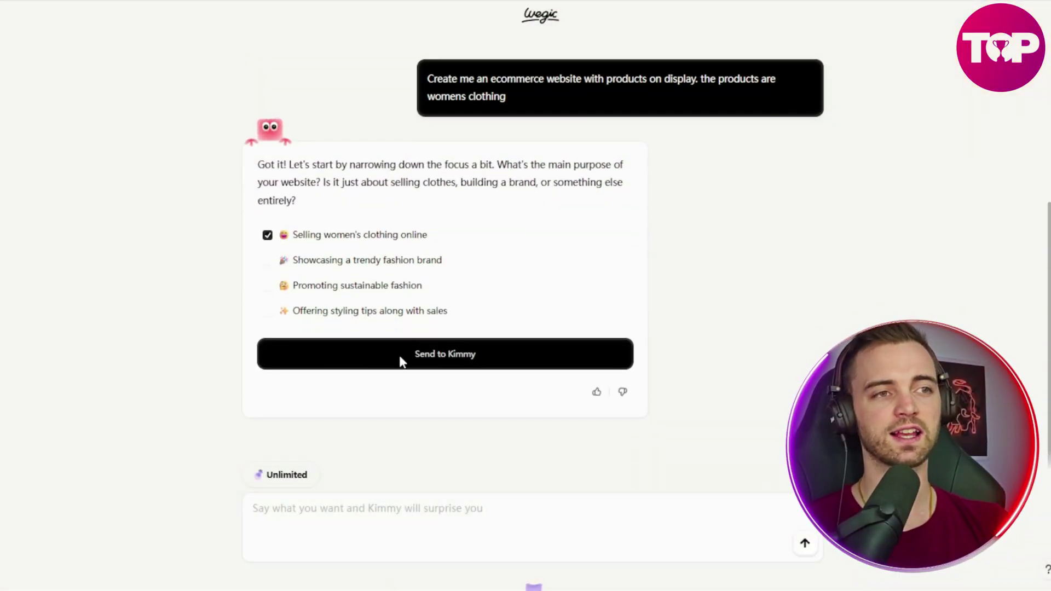
left_click(400, 355)
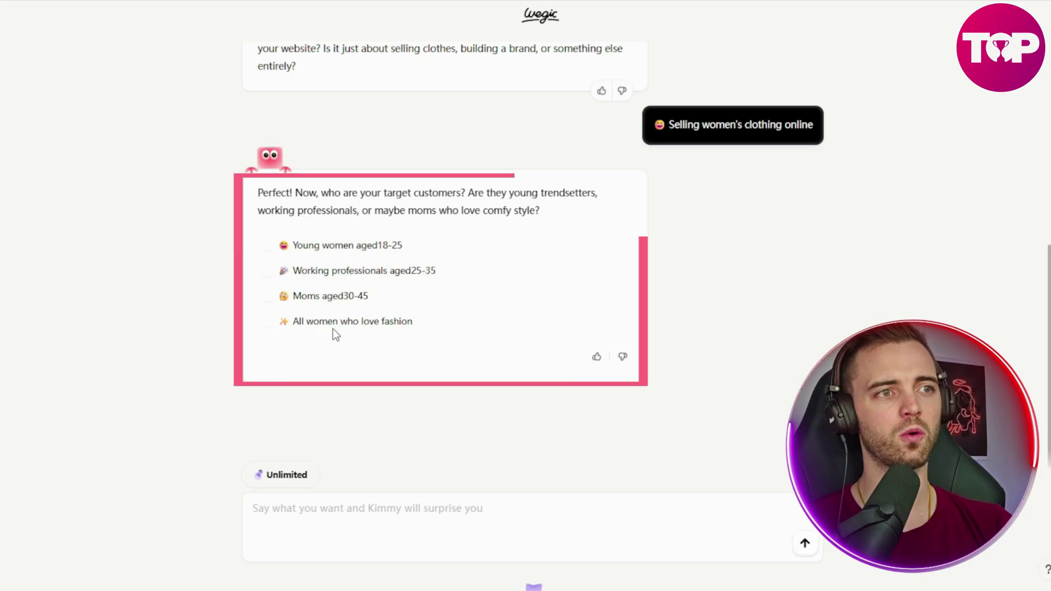
left_click(267, 323)
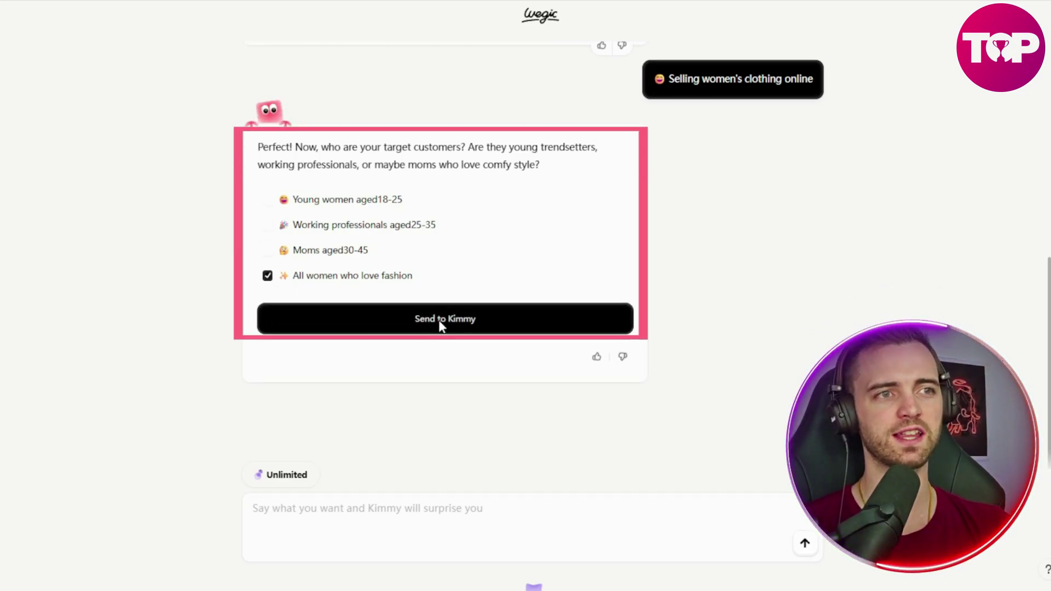
left_click(439, 322)
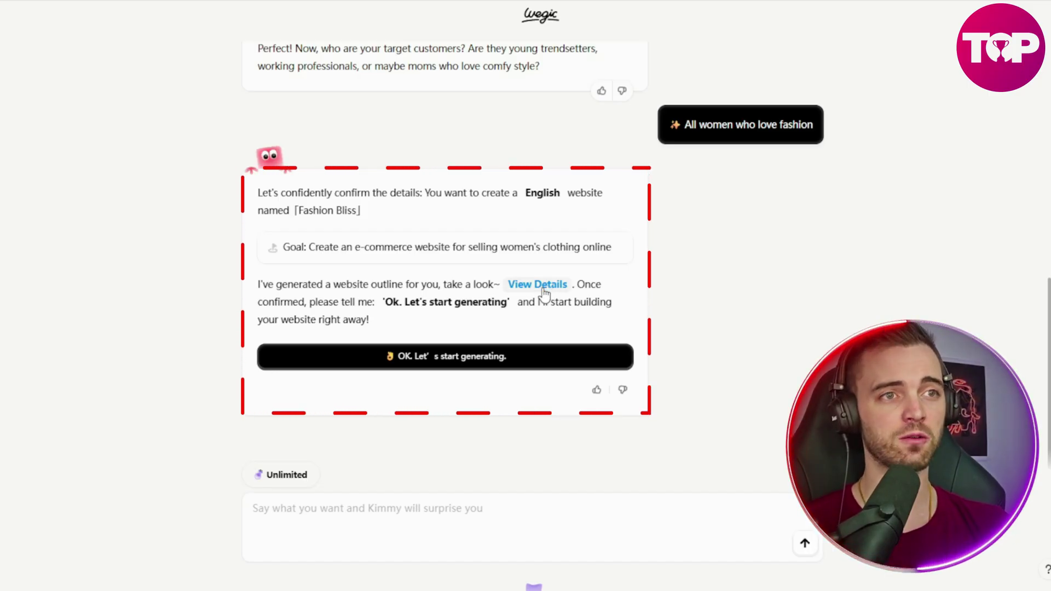
Review the outline's Homepage, Products and About Us pages, add a homepage content item, and close the outline
left_click(525, 286)
scroll(506, 313, "down", 1)
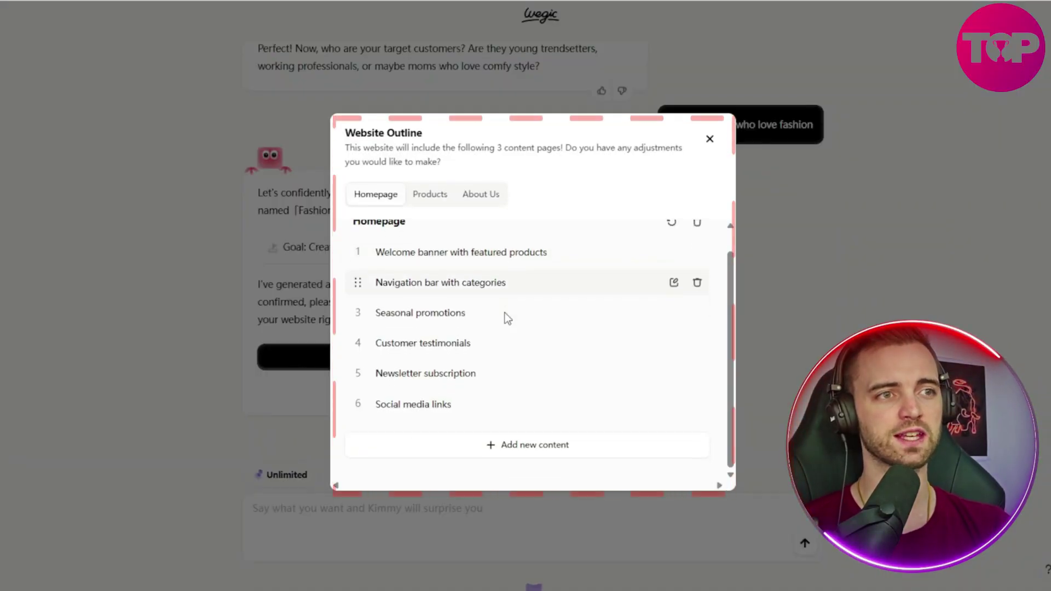
scroll(505, 411, "up", 1)
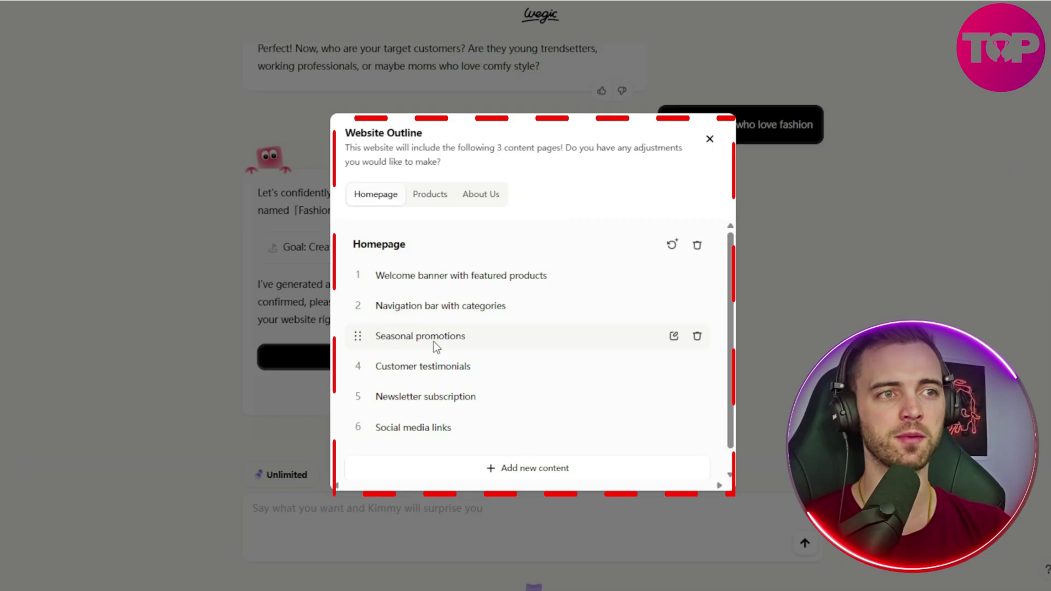
left_click(438, 197)
scroll(467, 305, "down", 1)
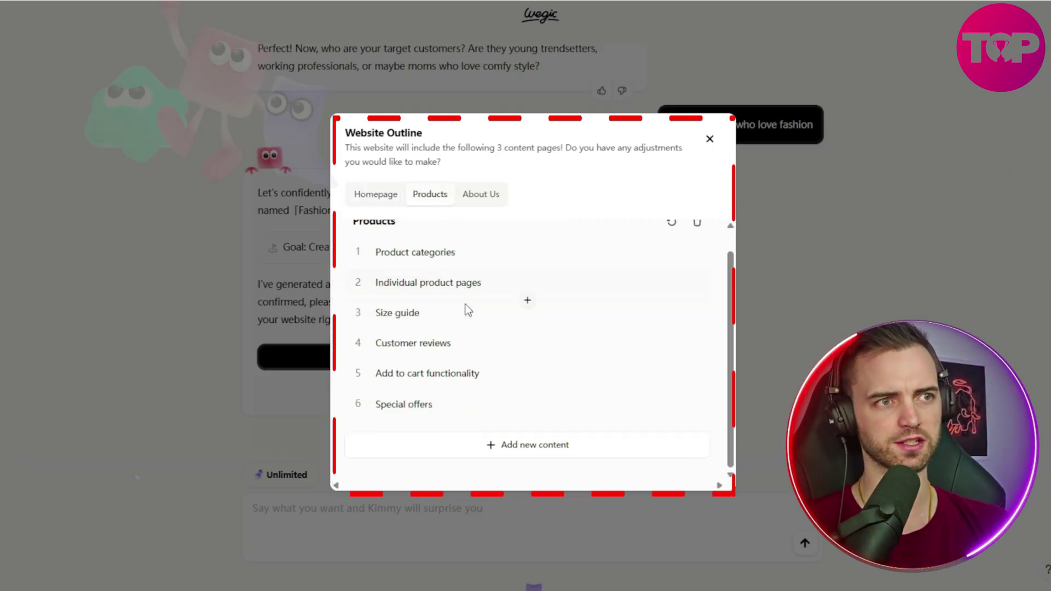
left_click(480, 202)
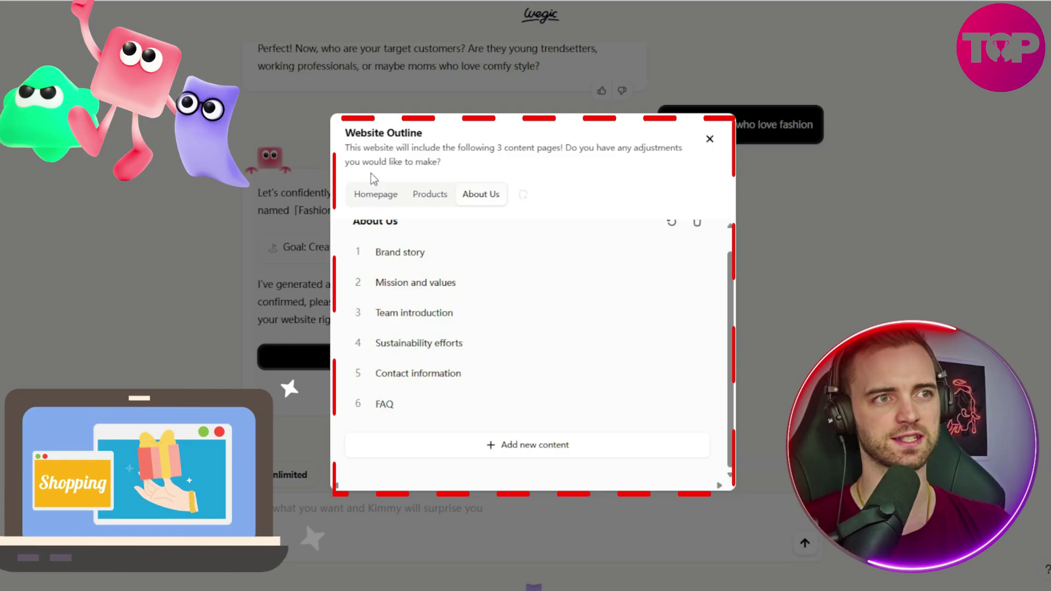
left_click(418, 194)
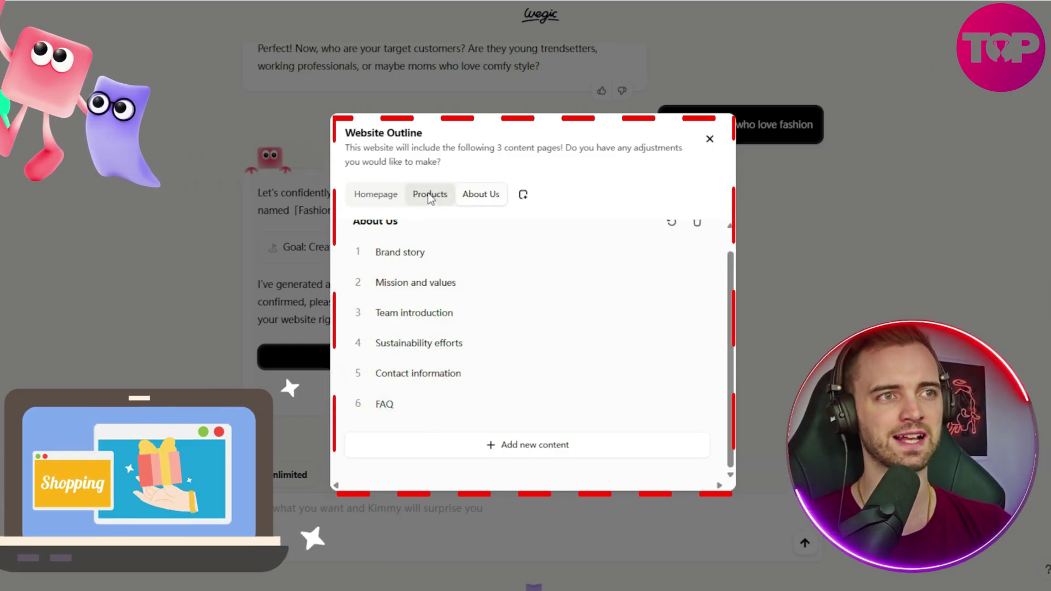
left_click(383, 197)
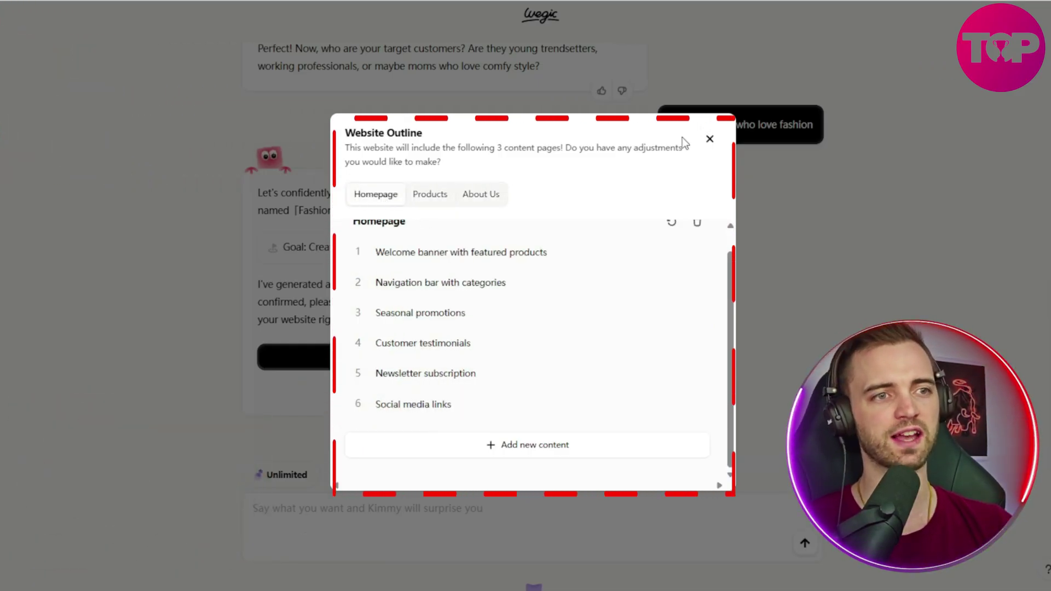
left_click(521, 449)
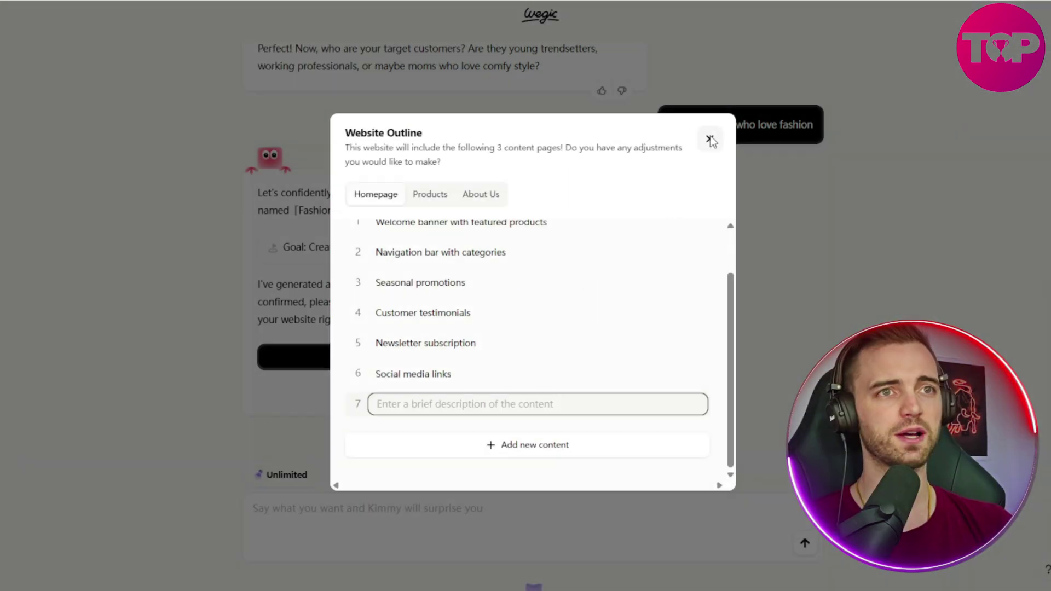
left_click(708, 141)
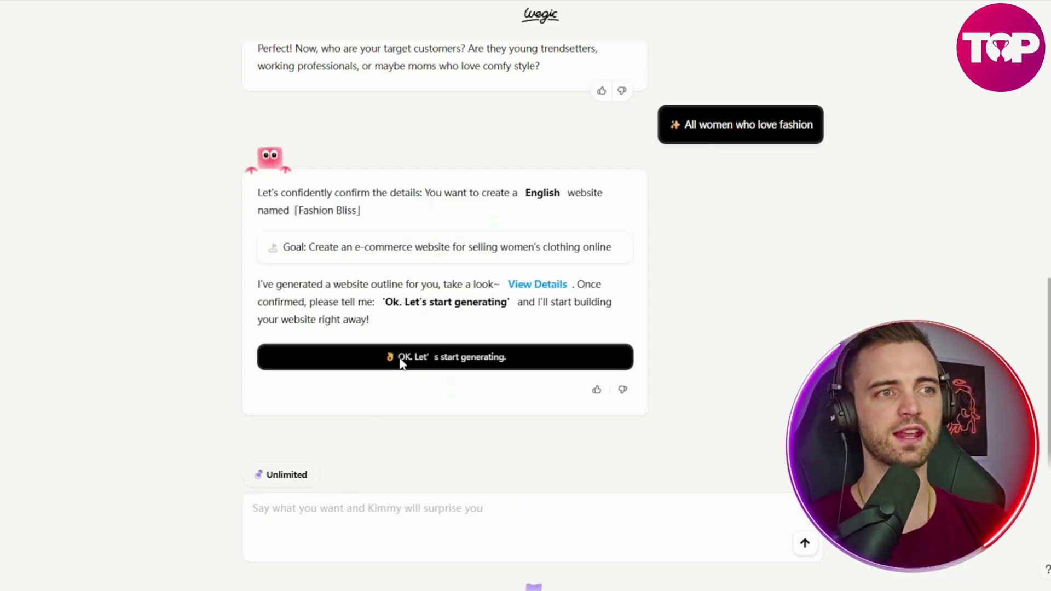
Confirm the outline to generate the site and show its pink 'Discover Your Style' homepage hero
left_click(449, 361)
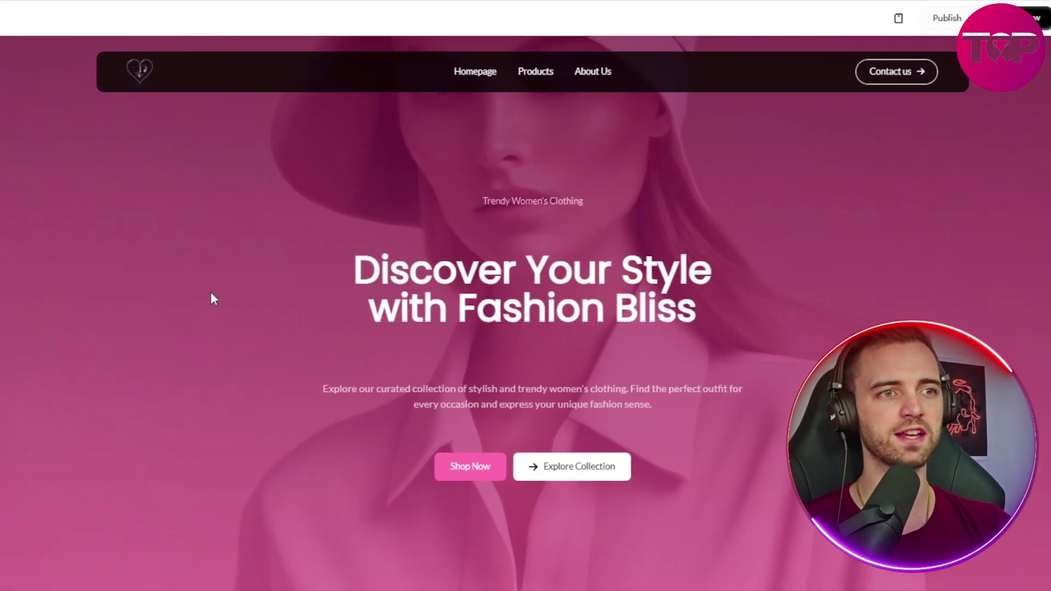
scroll(304, 298, "down", 8)
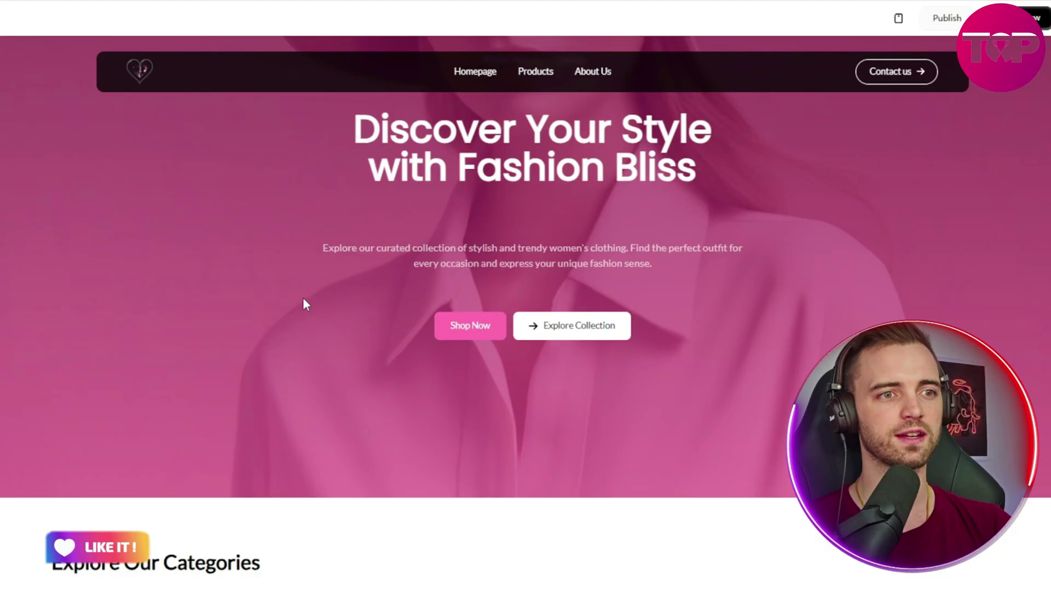
scroll(306, 304, "down", 1)
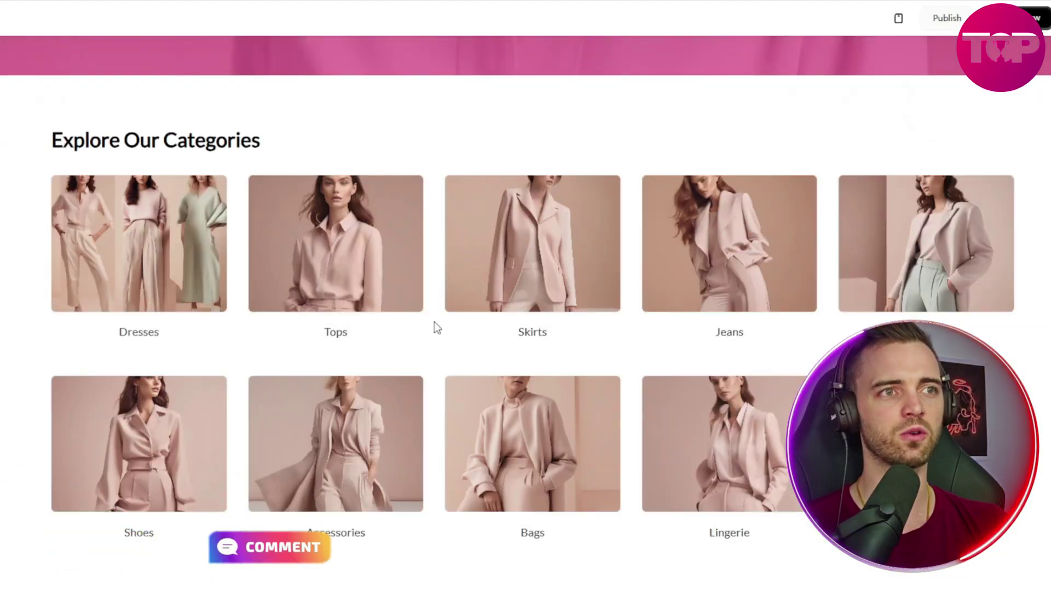
scroll(436, 327, "down", 4)
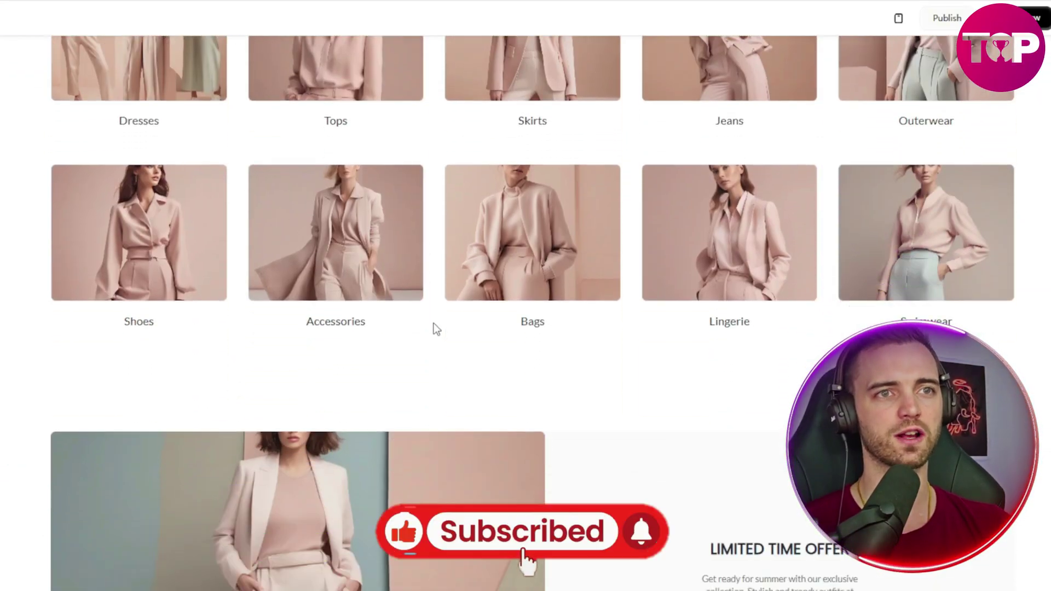
scroll(555, 359, "down", 5)
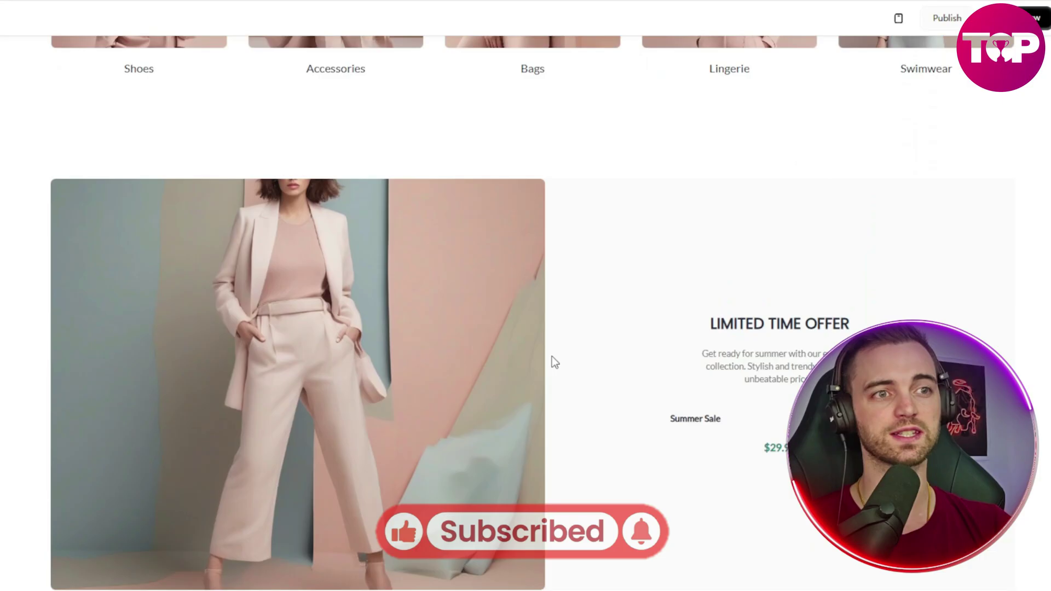
scroll(552, 356, "down", 2)
scroll(632, 393, "up", 9)
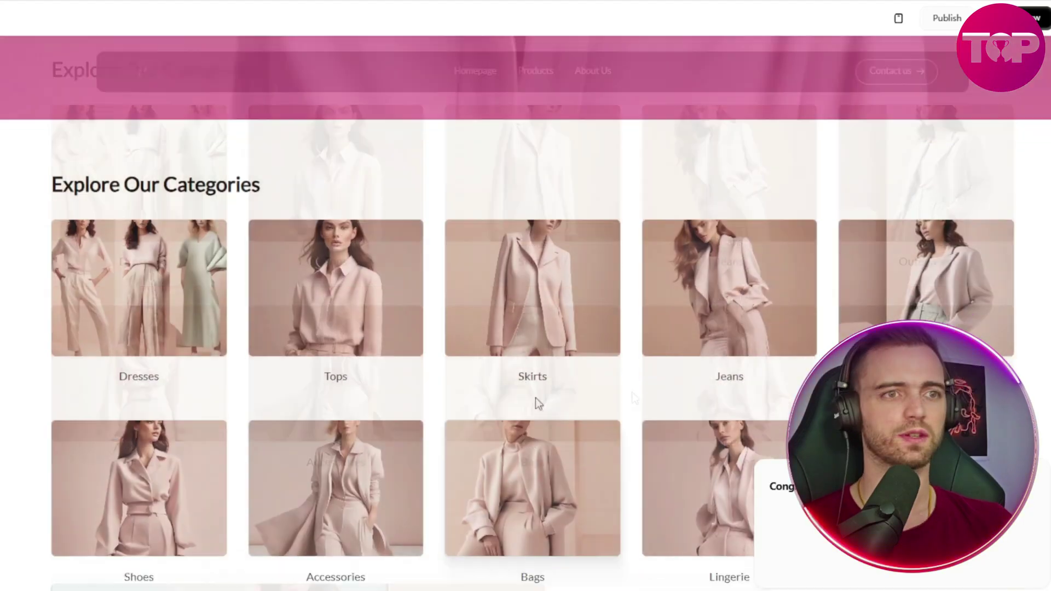
scroll(535, 397, "down", 10)
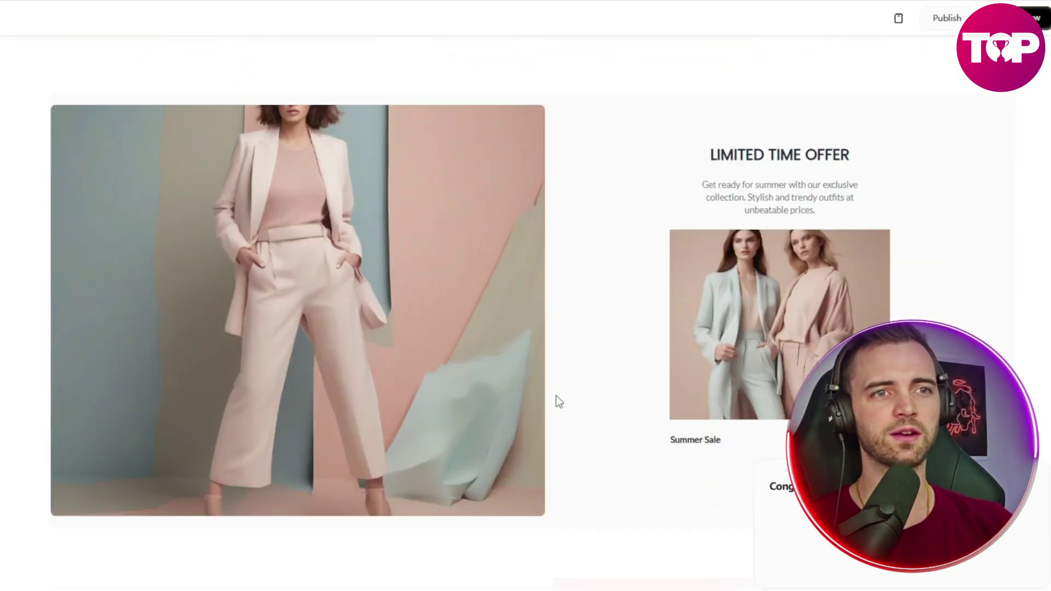
scroll(558, 401, "down", 2)
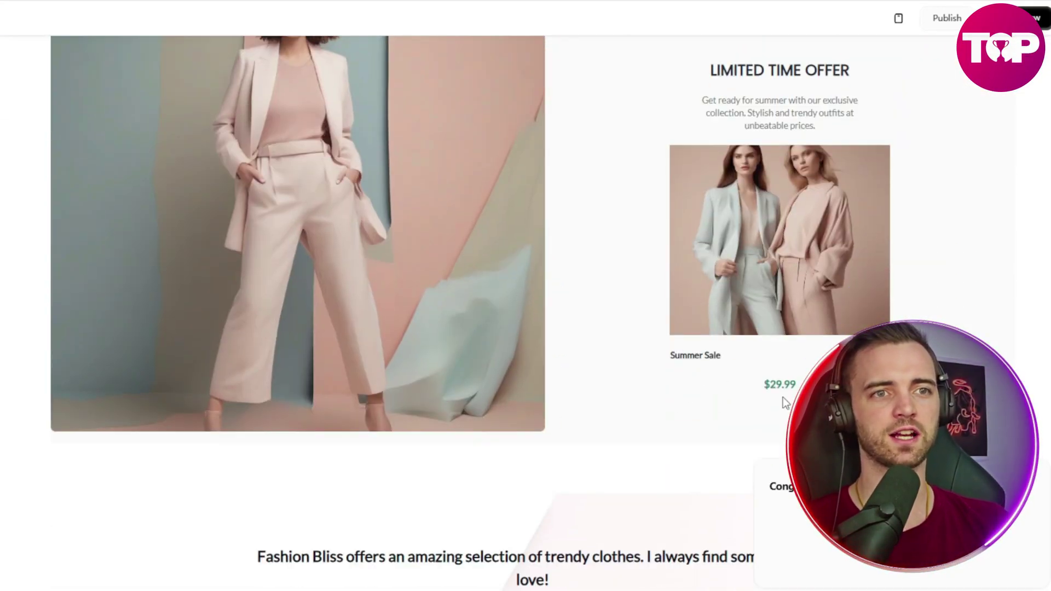
scroll(577, 324, "down", 8)
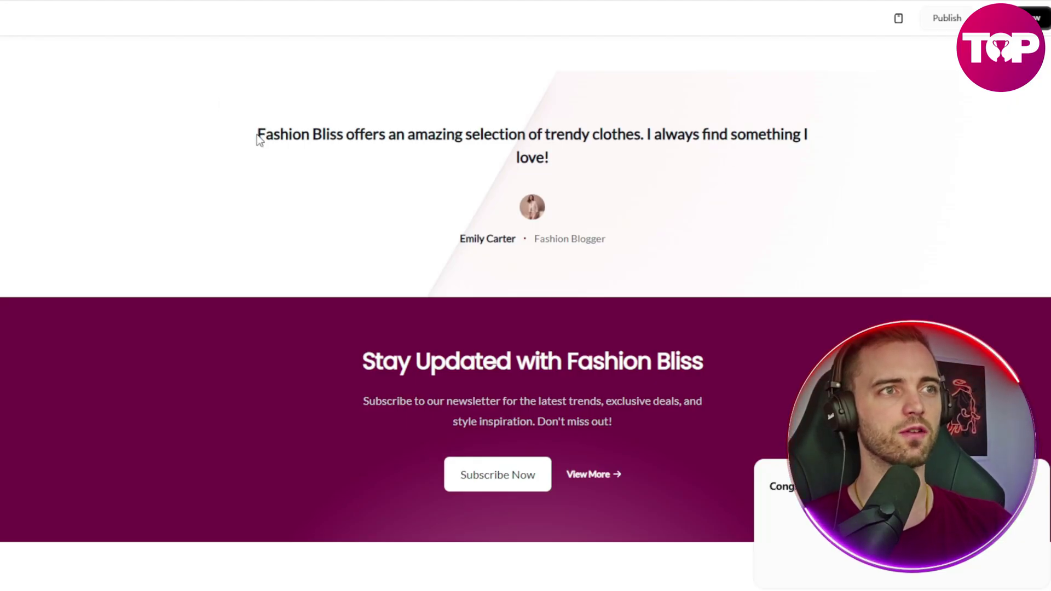
left_click_drag(259, 137, 794, 135)
left_click(501, 123)
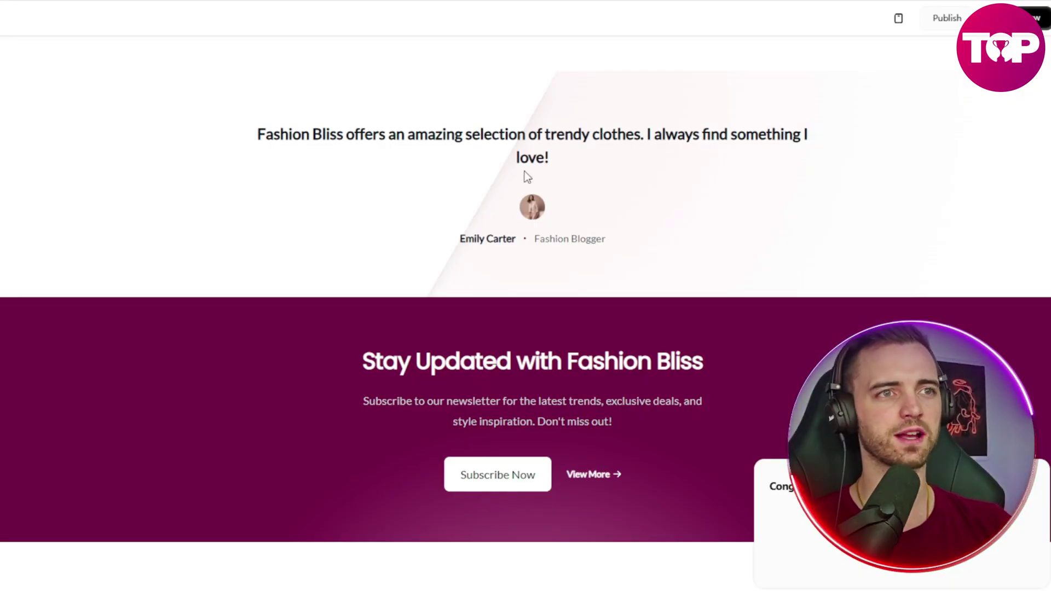
scroll(337, 197, "down", 5)
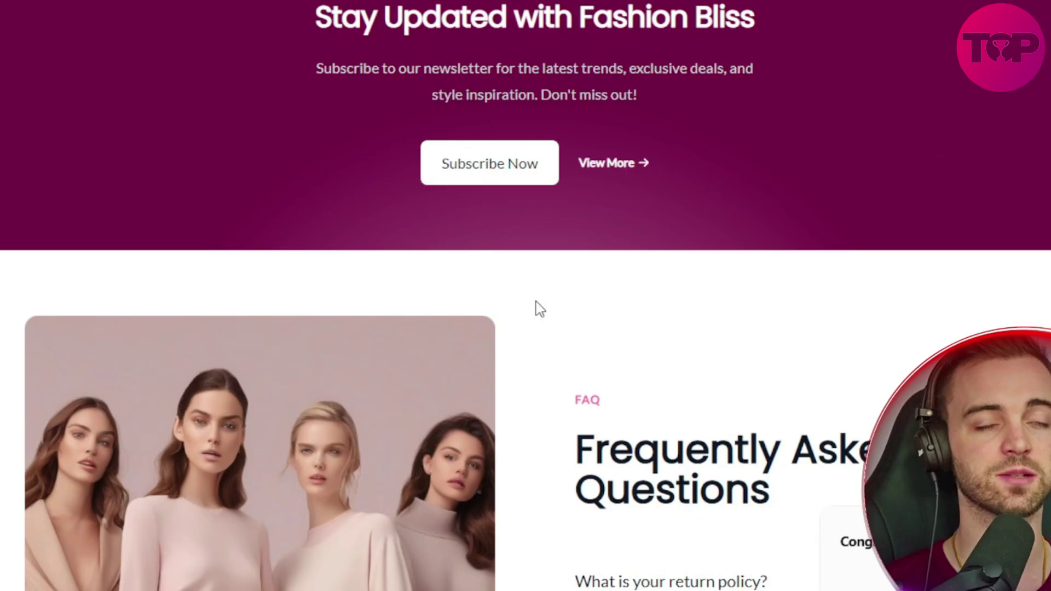
scroll(518, 280, "down", 4)
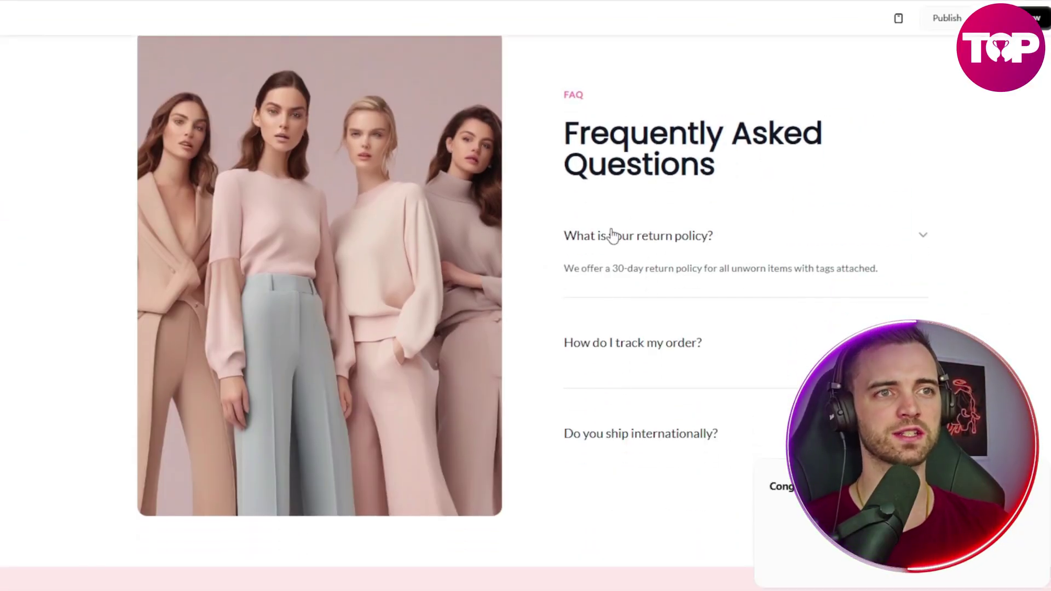
scroll(536, 375, "down", 3)
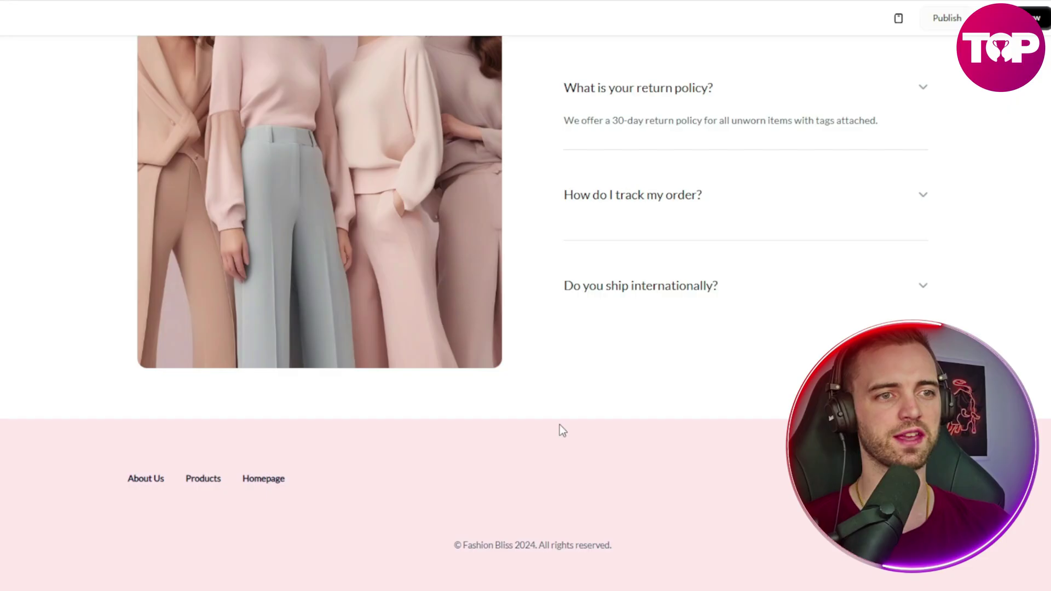
scroll(559, 421, "up", 20)
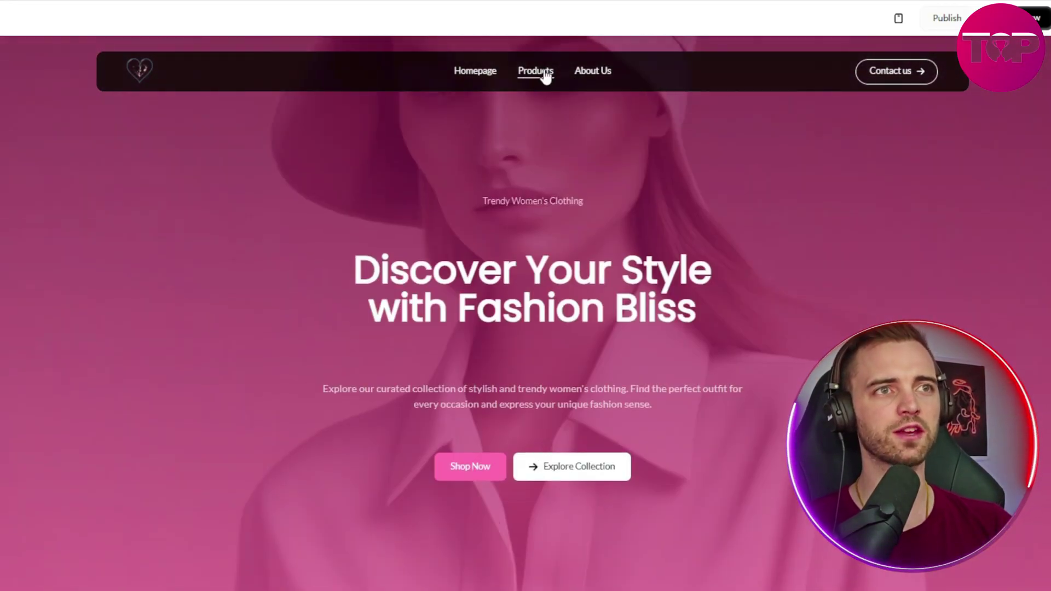
Test the Products and About Us links, then add the USD$ 129.99 Elegant Evening Gown to cart
left_click(545, 77)
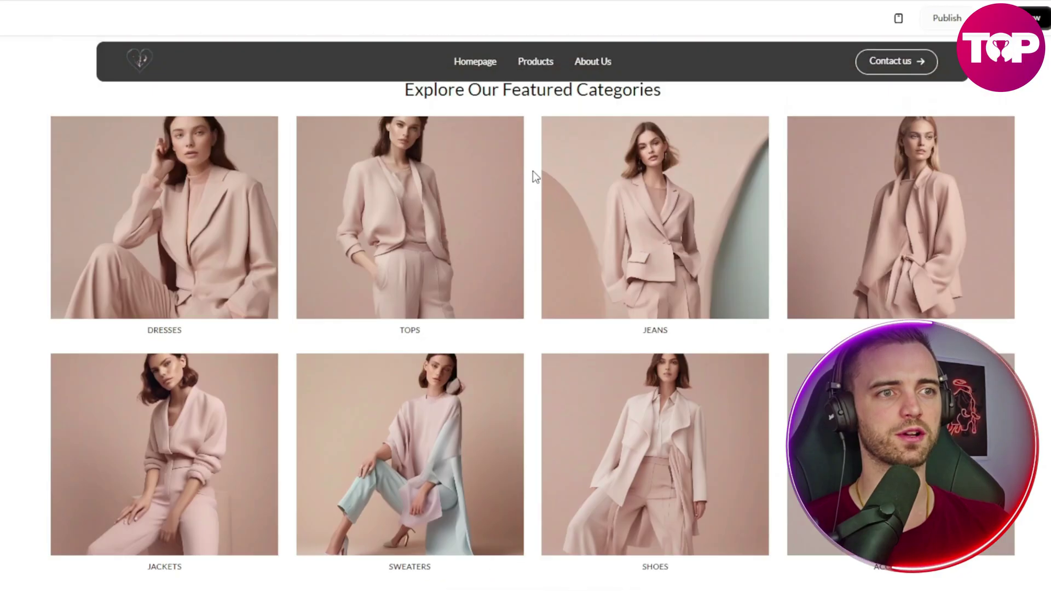
left_click(599, 70)
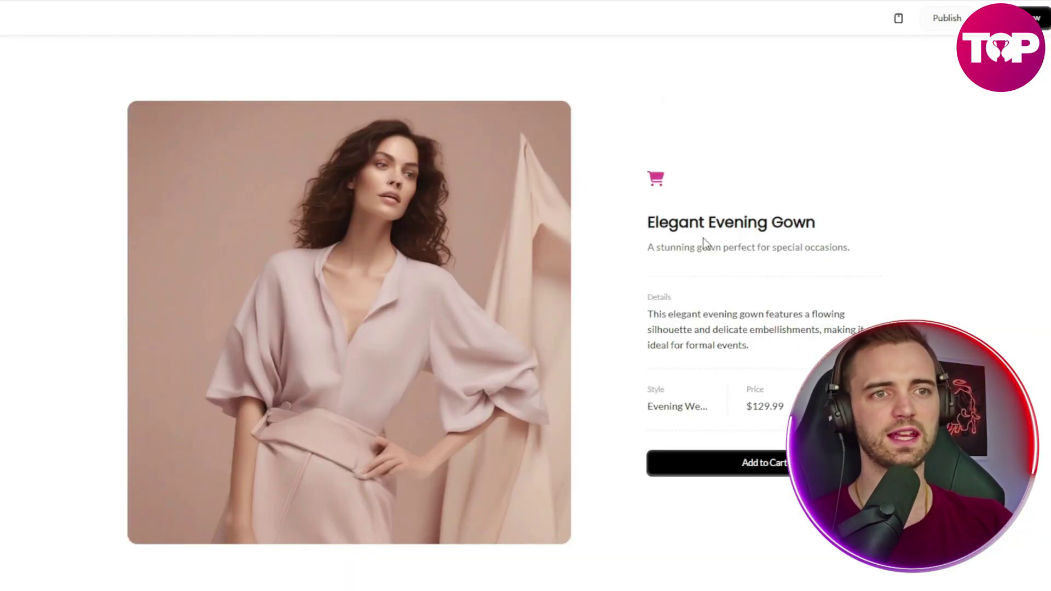
scroll(657, 359, "down", 3)
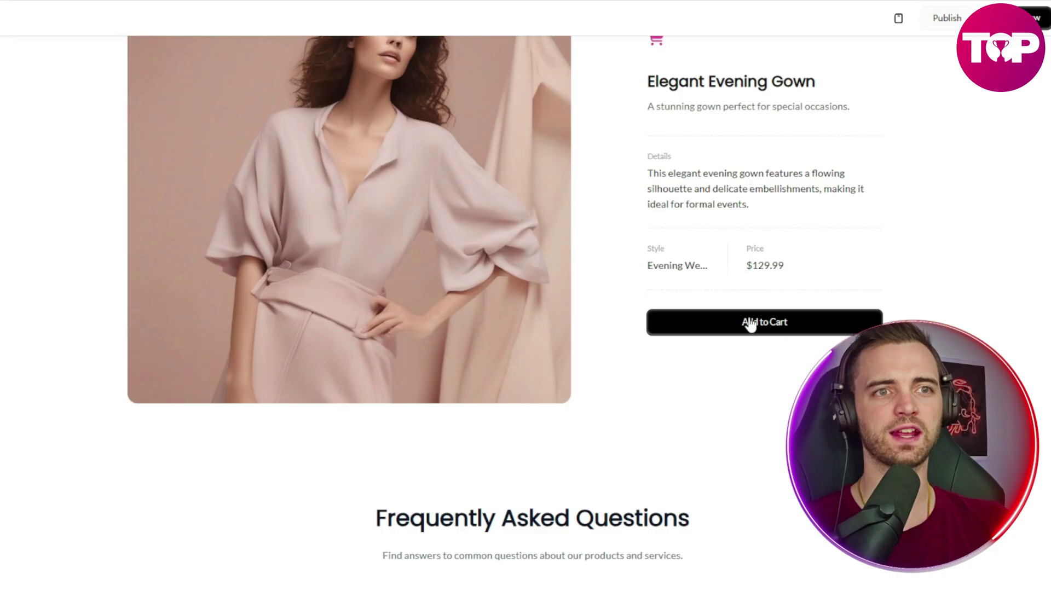
left_click(750, 324)
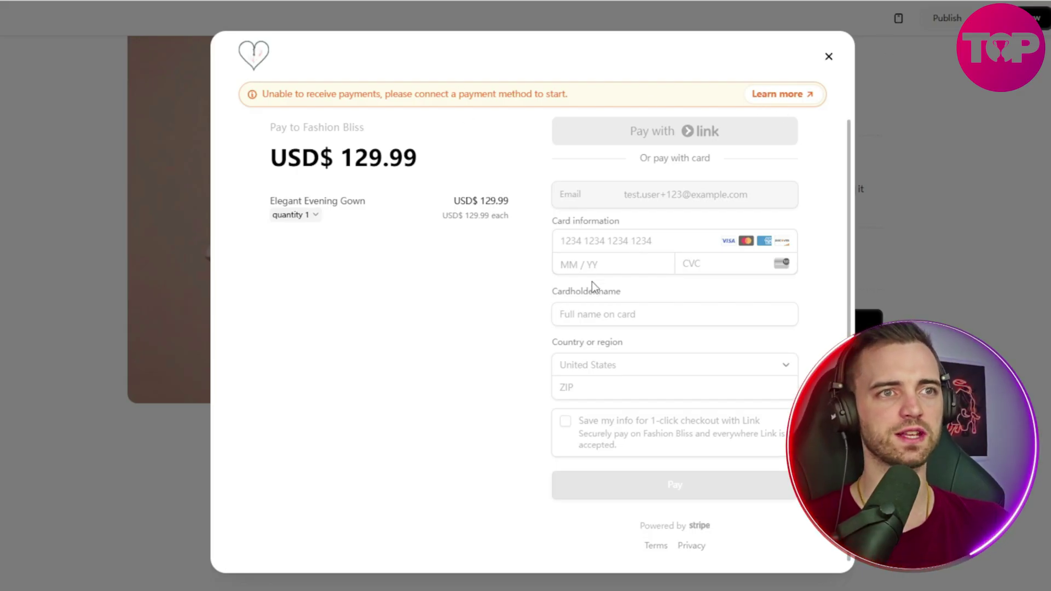
Close the test checkout, exit preview, and start connecting Stripe from the payment setup popup
left_click(828, 57)
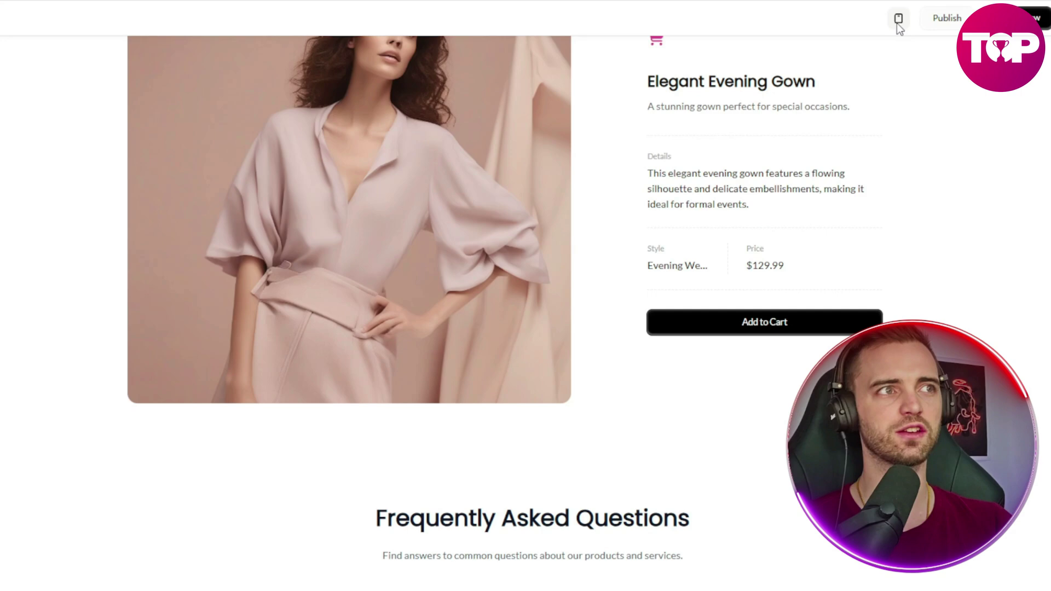
key("Escape")
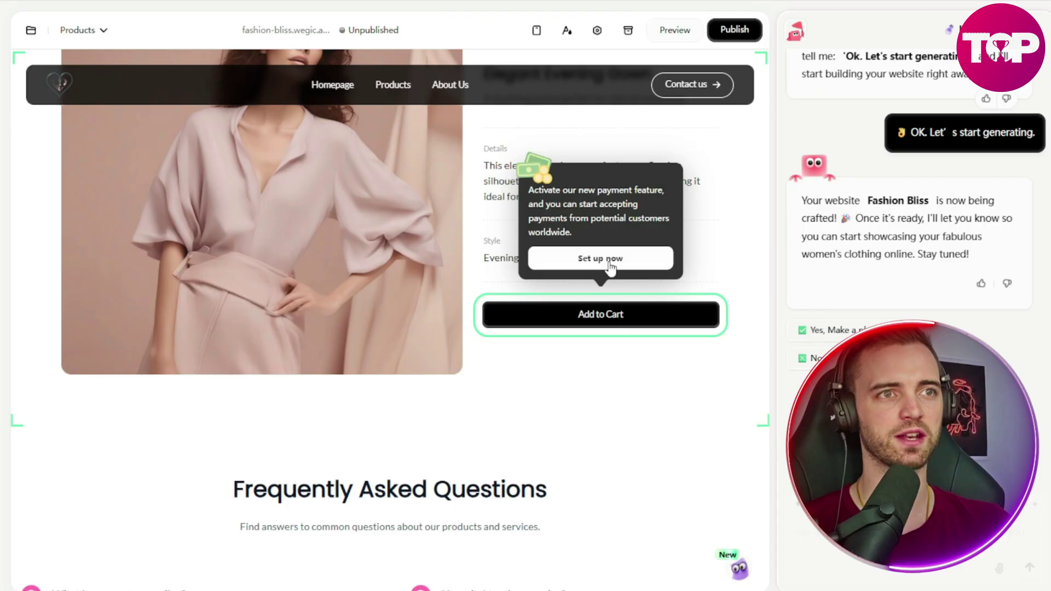
left_click(611, 267)
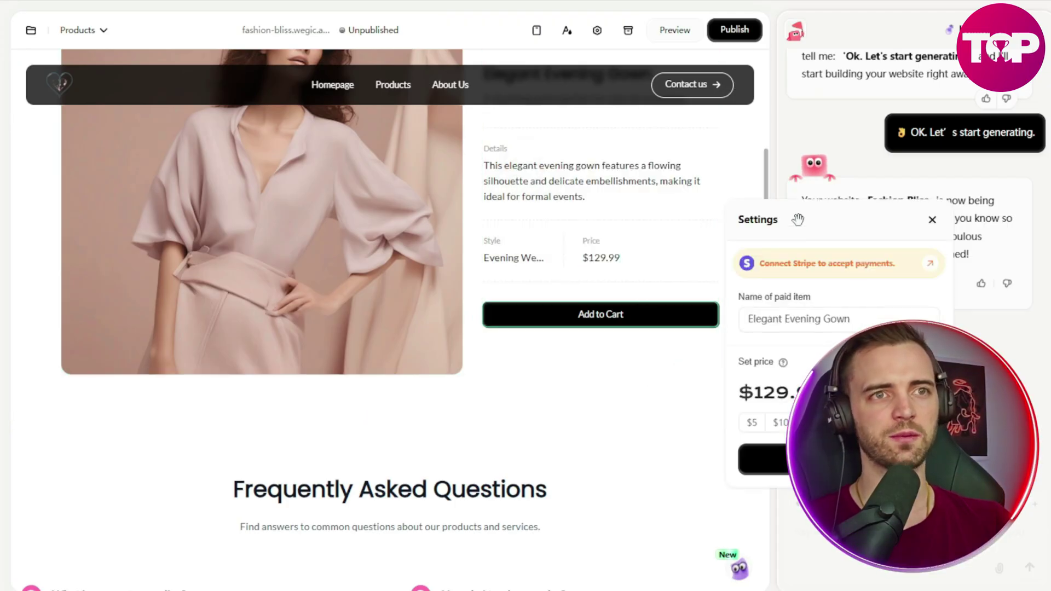
left_click_drag(797, 219, 769, 210)
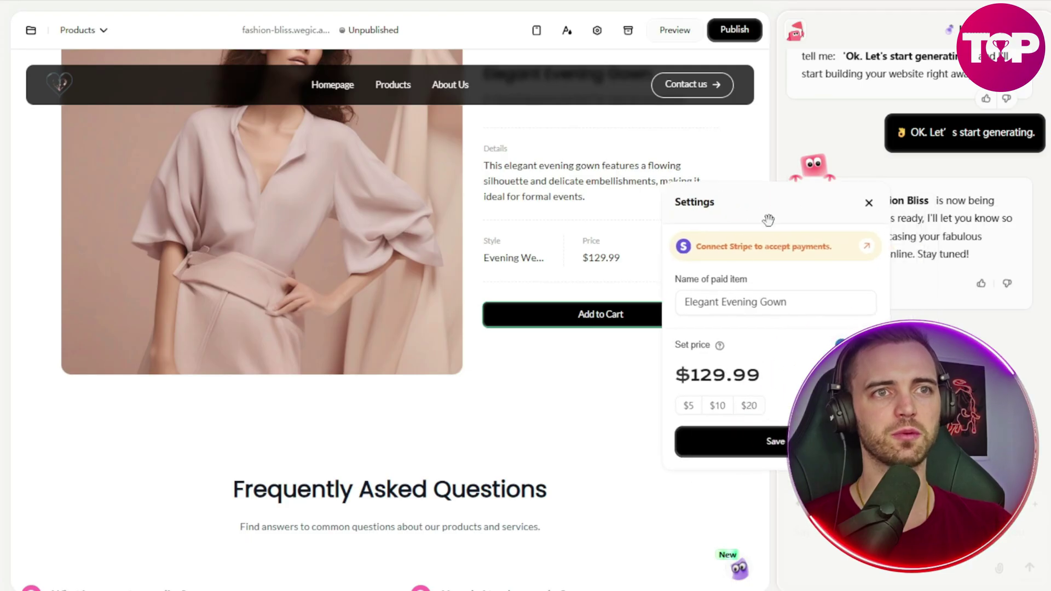
left_click(742, 251)
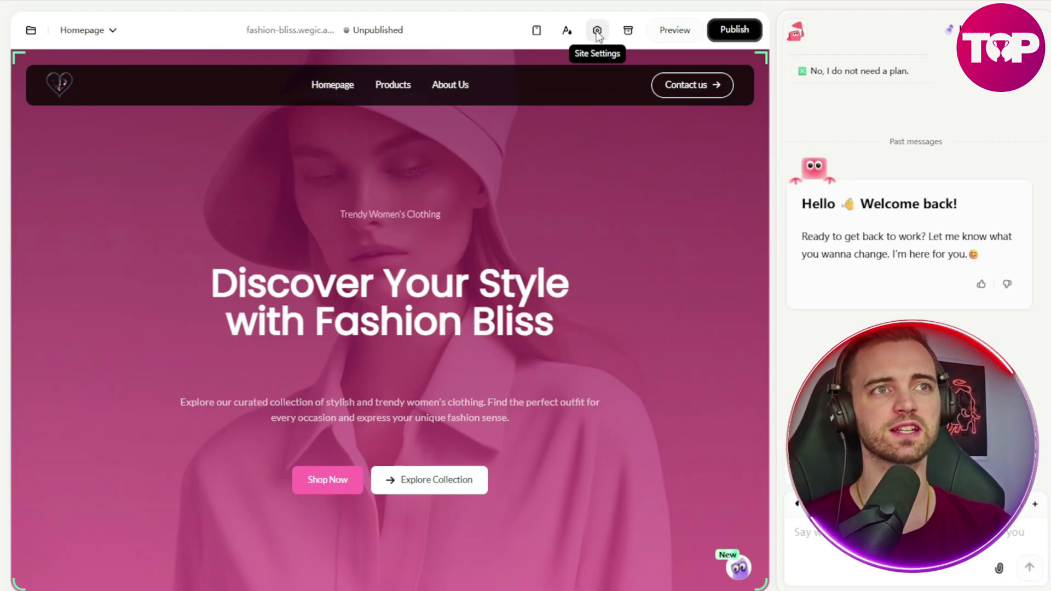
left_click(596, 31)
scroll(484, 175, "down", 3)
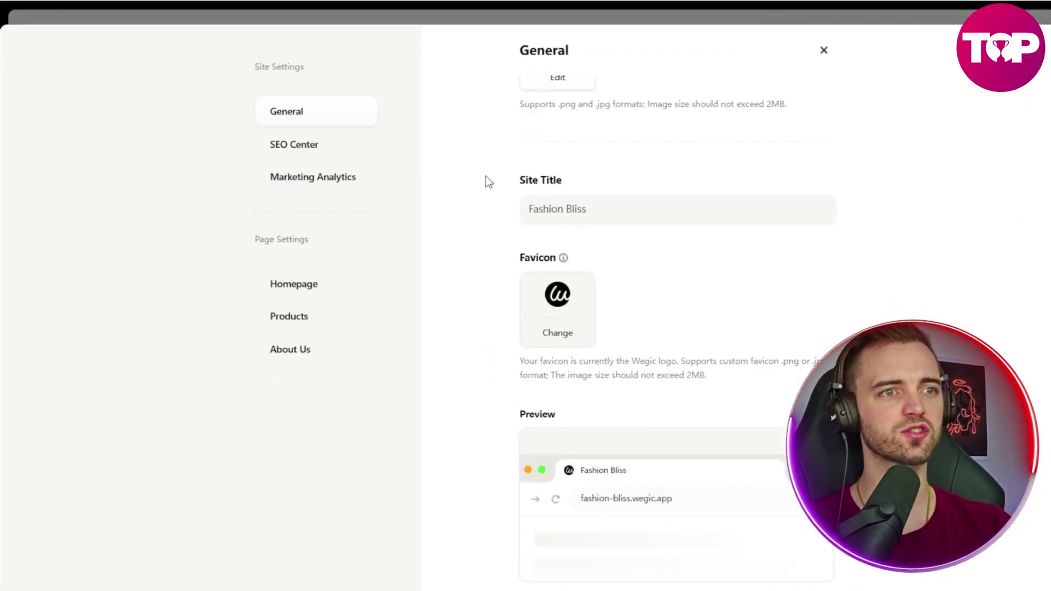
scroll(485, 176, "down", 10)
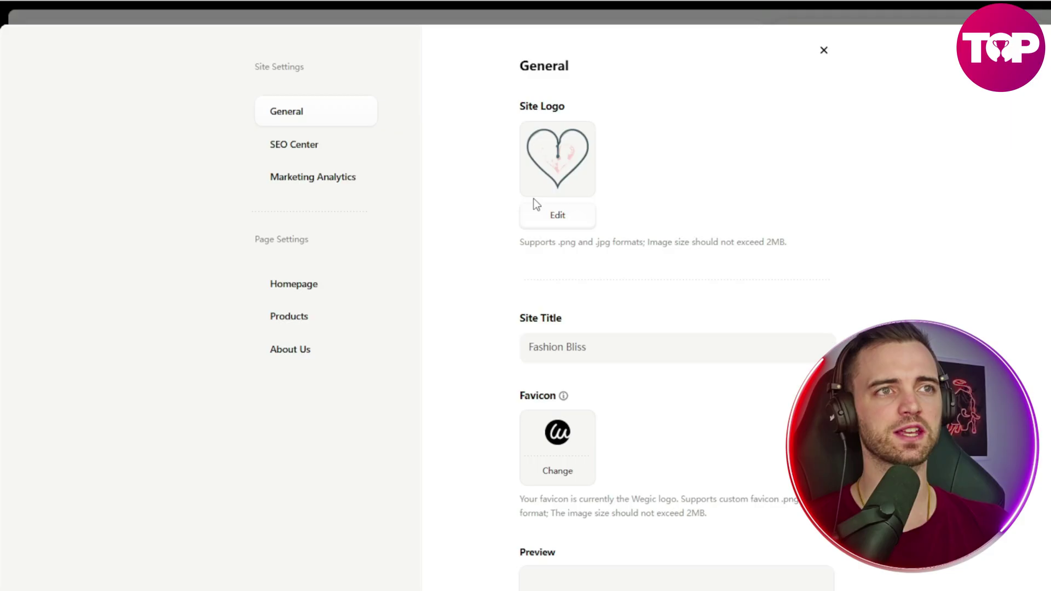
scroll(459, 226, "down", 3)
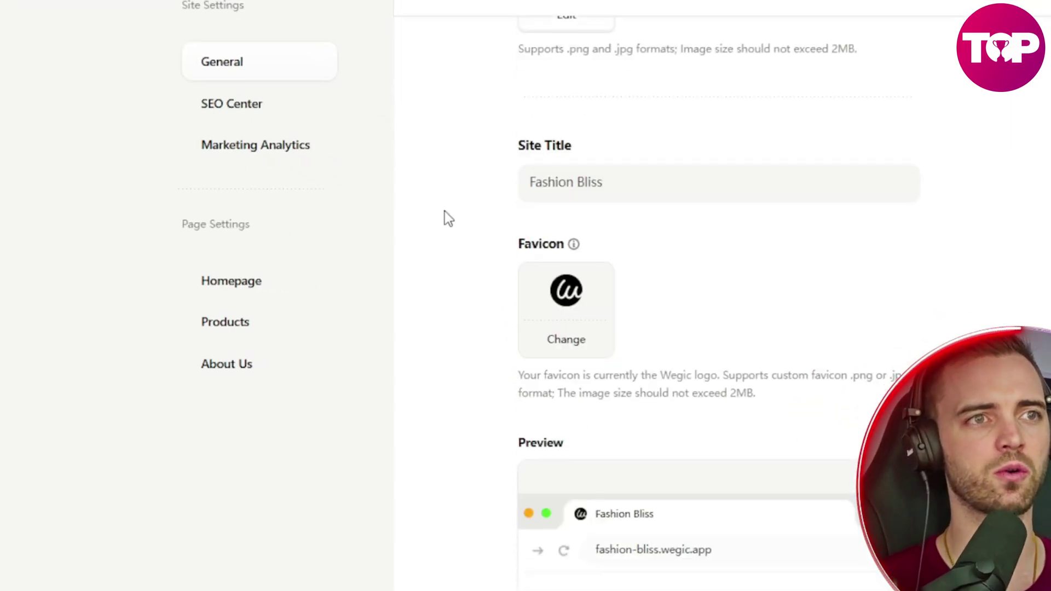
left_click(636, 179)
left_click(481, 240)
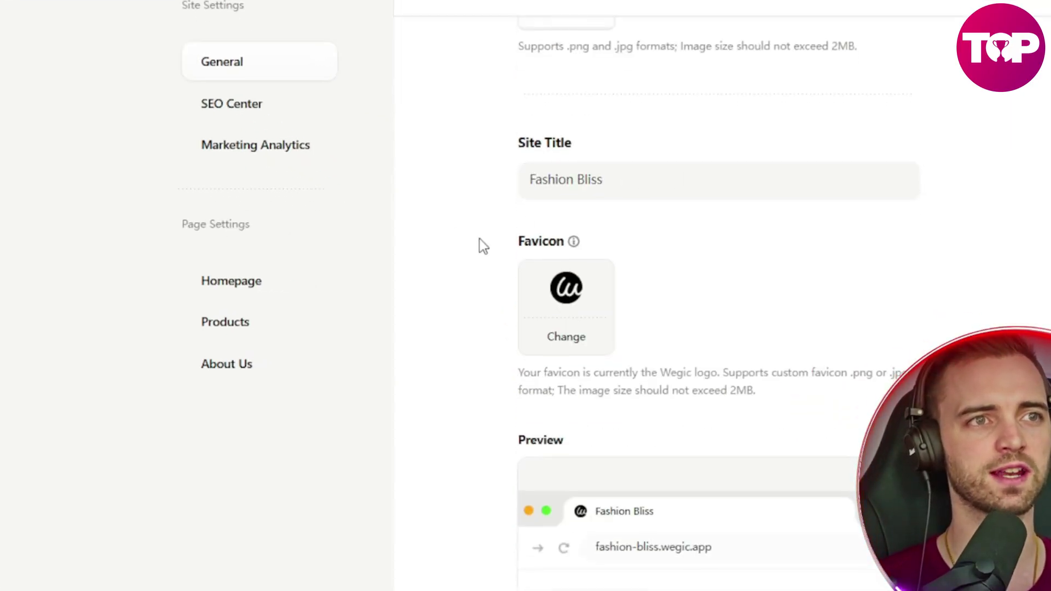
scroll(640, 174, "down", 3)
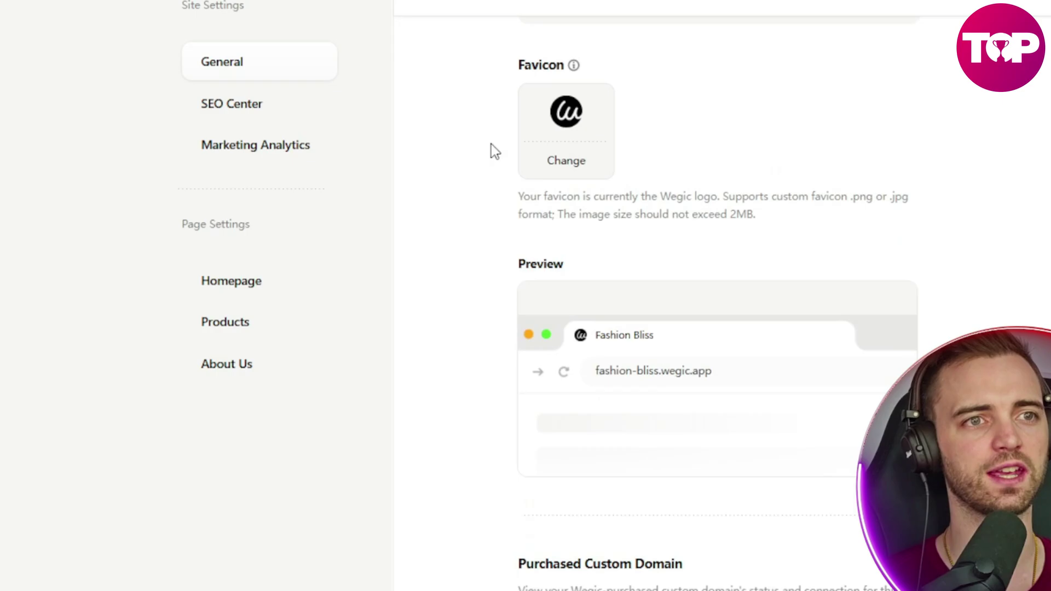
scroll(464, 143, "down", 5)
left_click(273, 147)
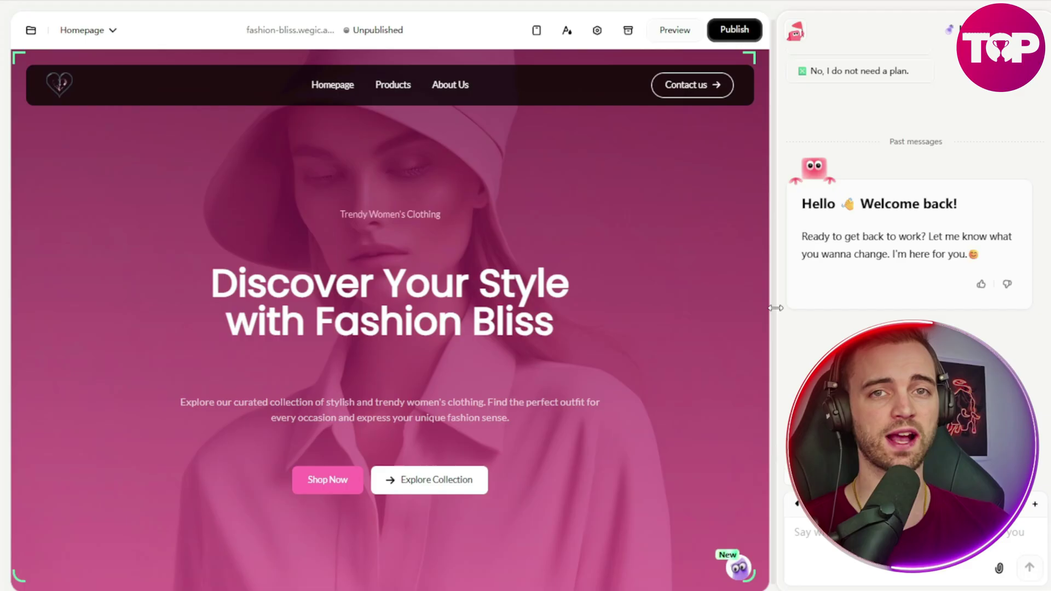
left_click_drag(775, 308, 375, 284)
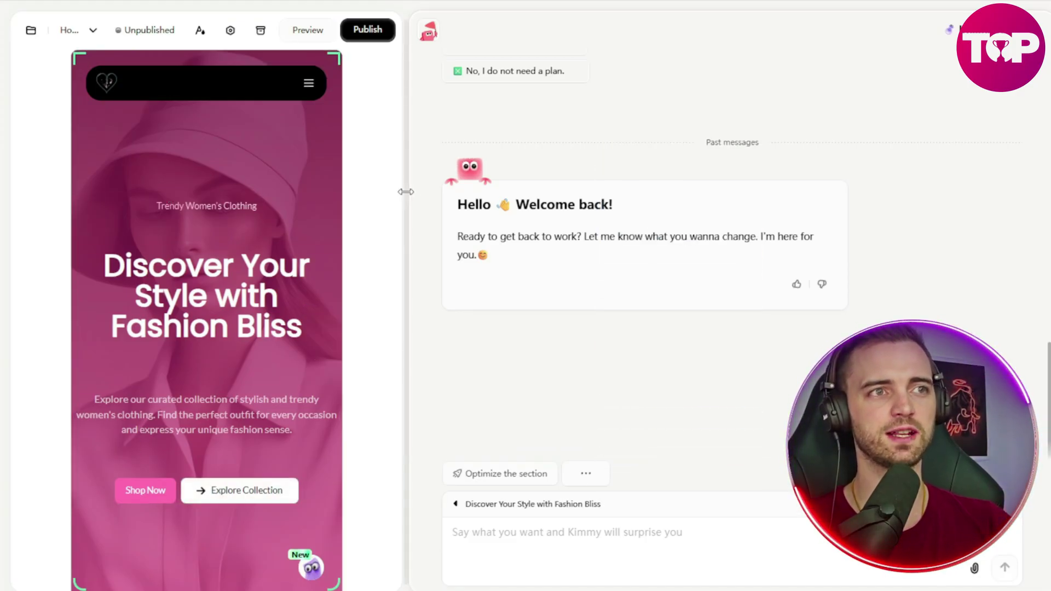
mouse_move(405, 191)
left_mouse_down()
mouse_move(773, 194)
mouse_move(405, 194)
left_mouse_up()
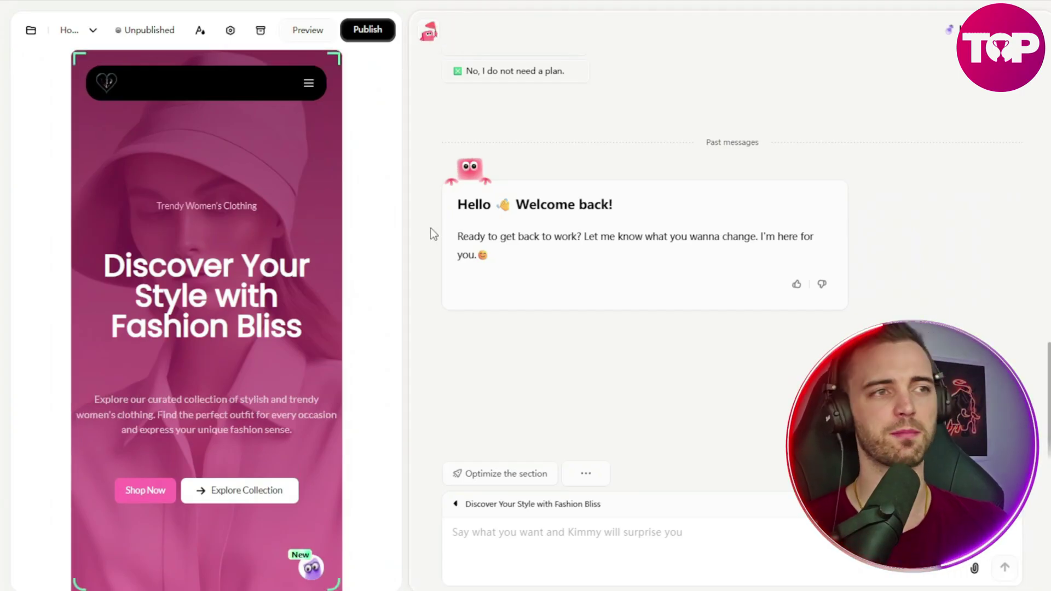
scroll(255, 383, "down", 6)
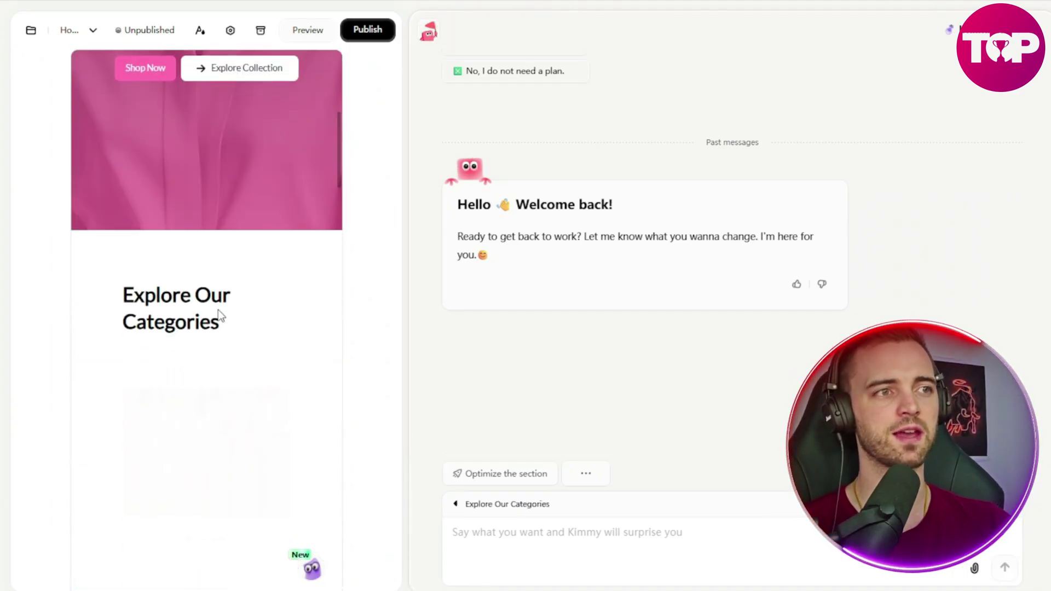
scroll(273, 336, "down", 6)
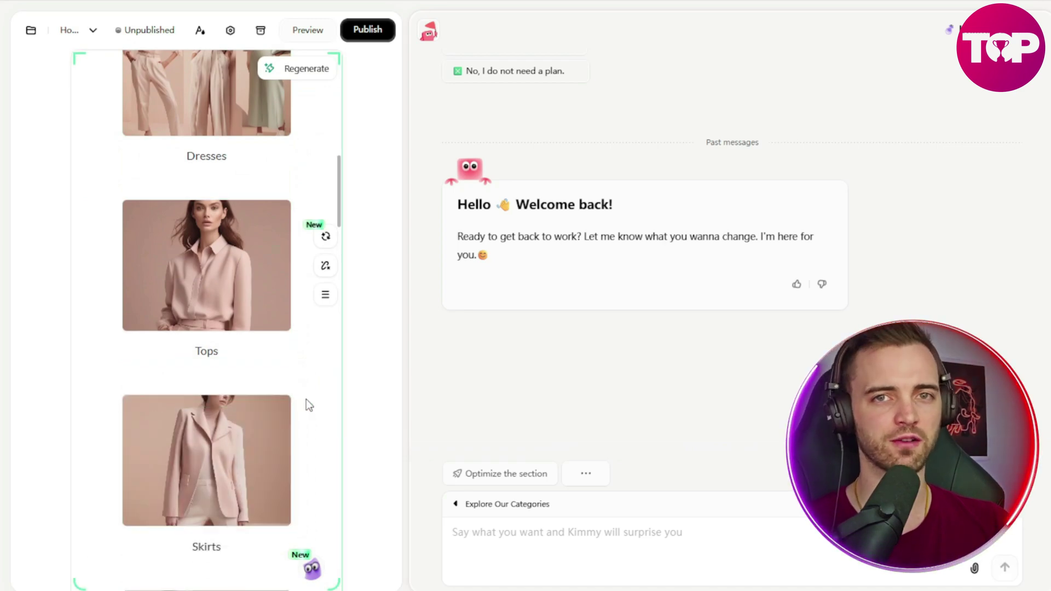
scroll(314, 383, "down", 8)
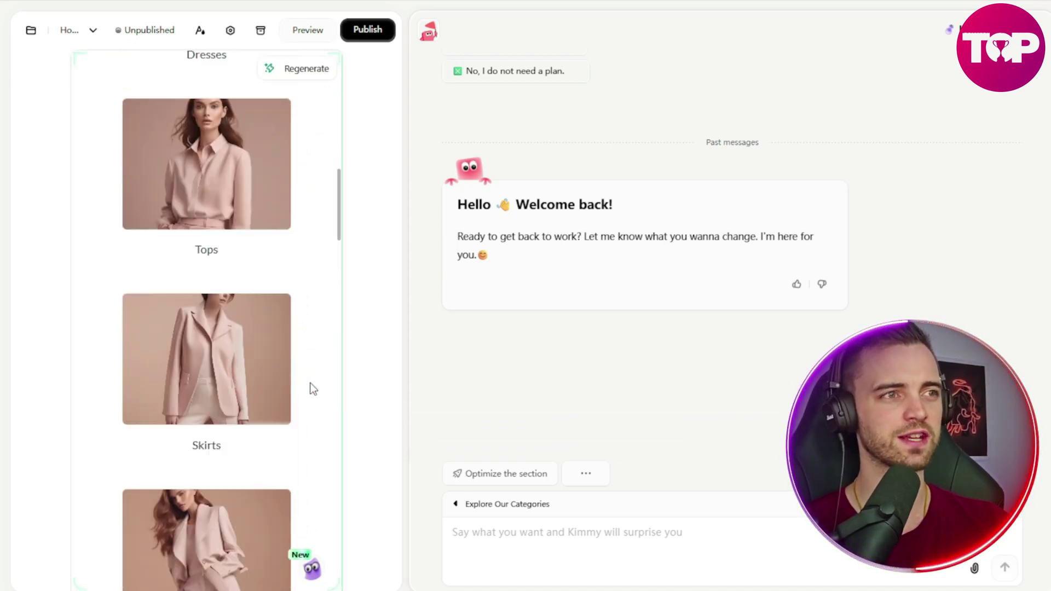
scroll(315, 335, "down", 8)
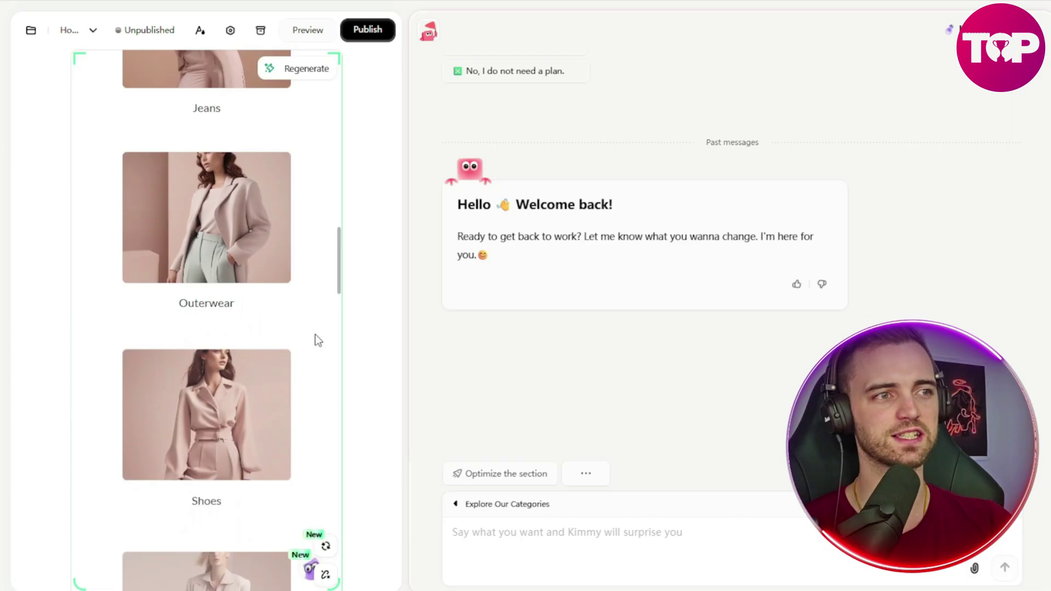
scroll(314, 333, "down", 5)
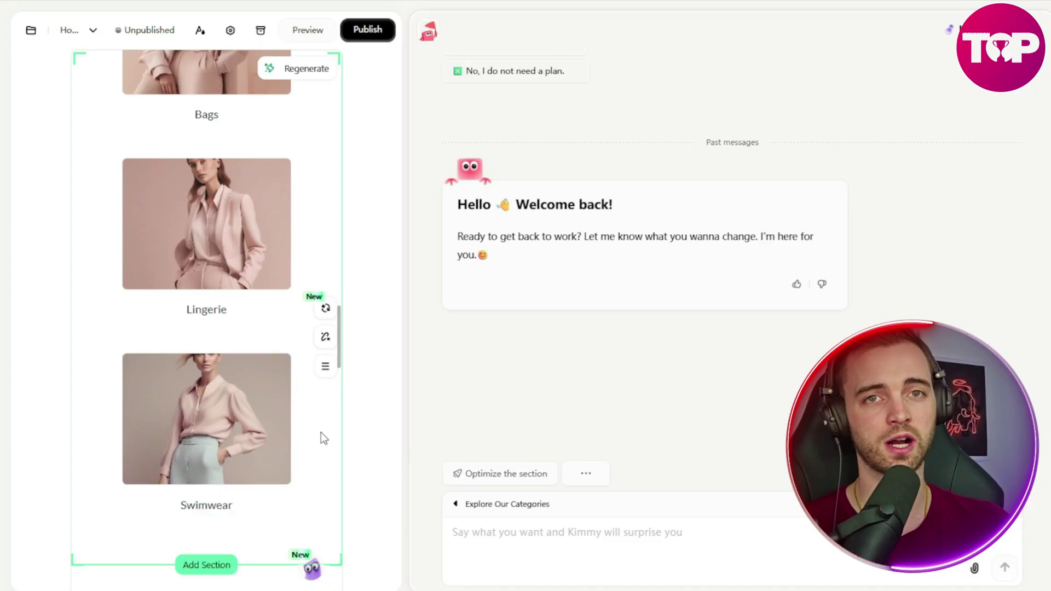
Have Kimmy build a 'Let's Talk Fashion' Contact Us form in the footer, then select its CONTACT US heading
left_click(496, 474)
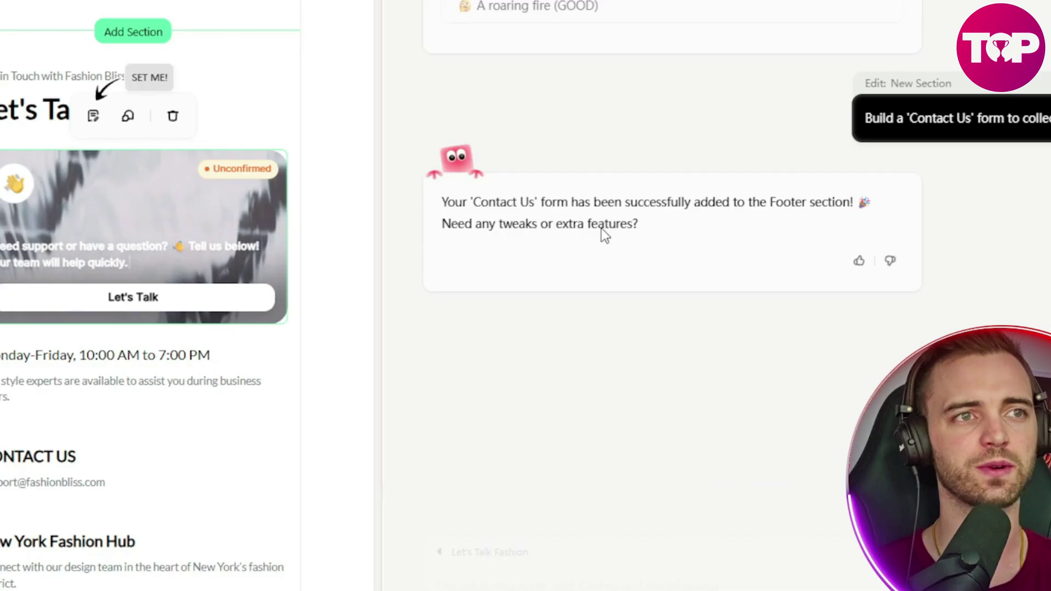
scroll(168, 401, "down", 1)
scroll(170, 398, "down", 5)
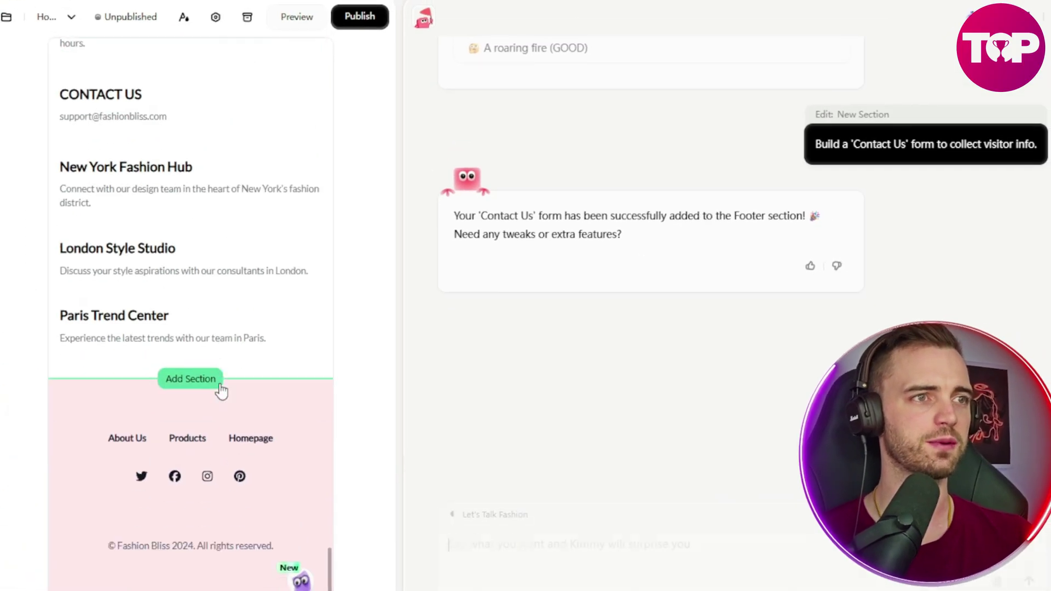
scroll(170, 399, "up", 6)
scroll(170, 398, "down", 1)
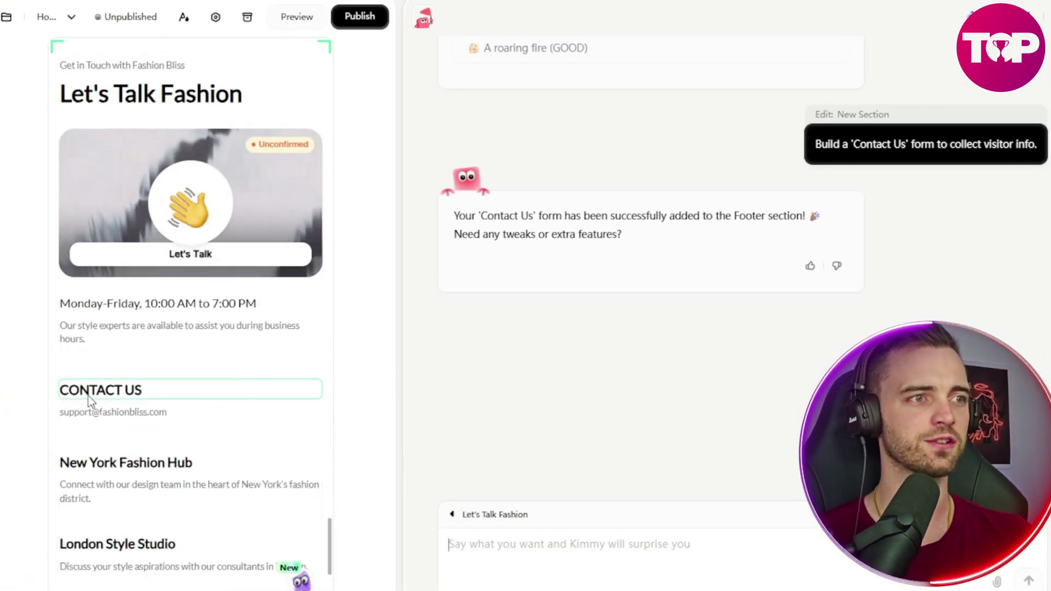
scroll(88, 396, "down", 5)
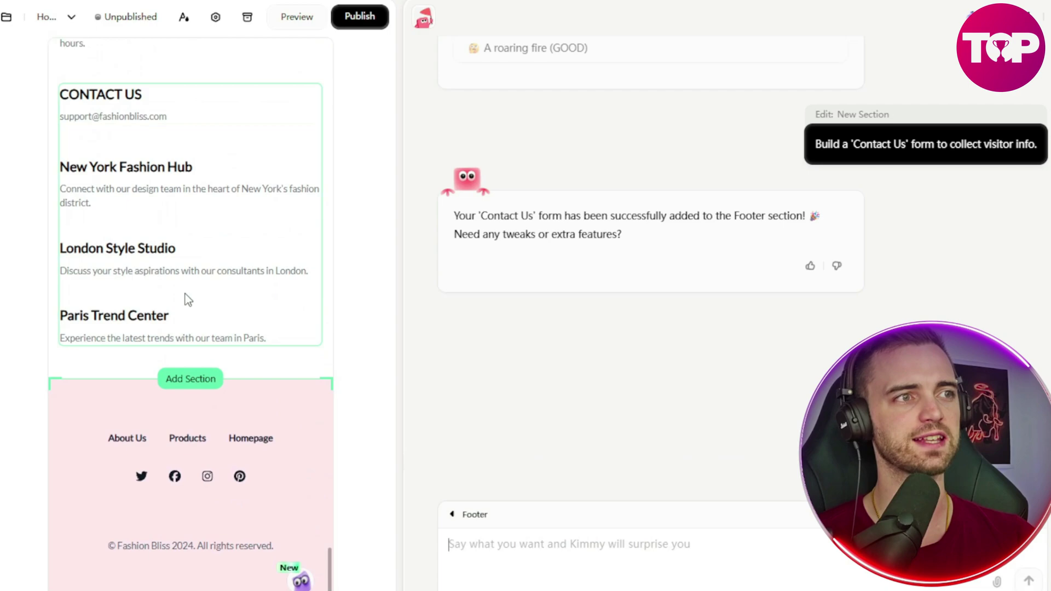
scroll(185, 293, "up", 3)
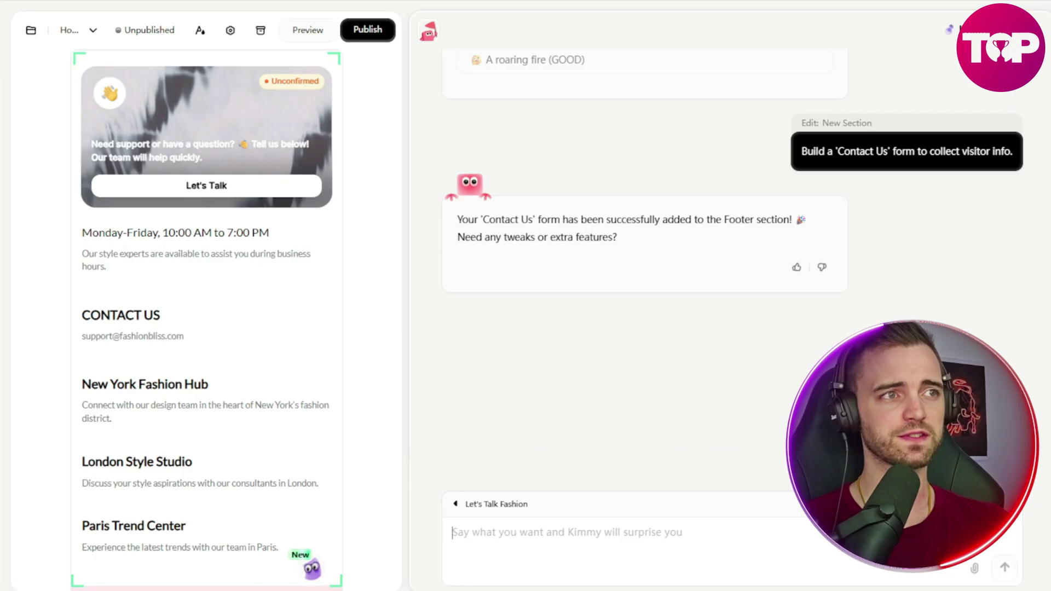
left_click(184, 307)
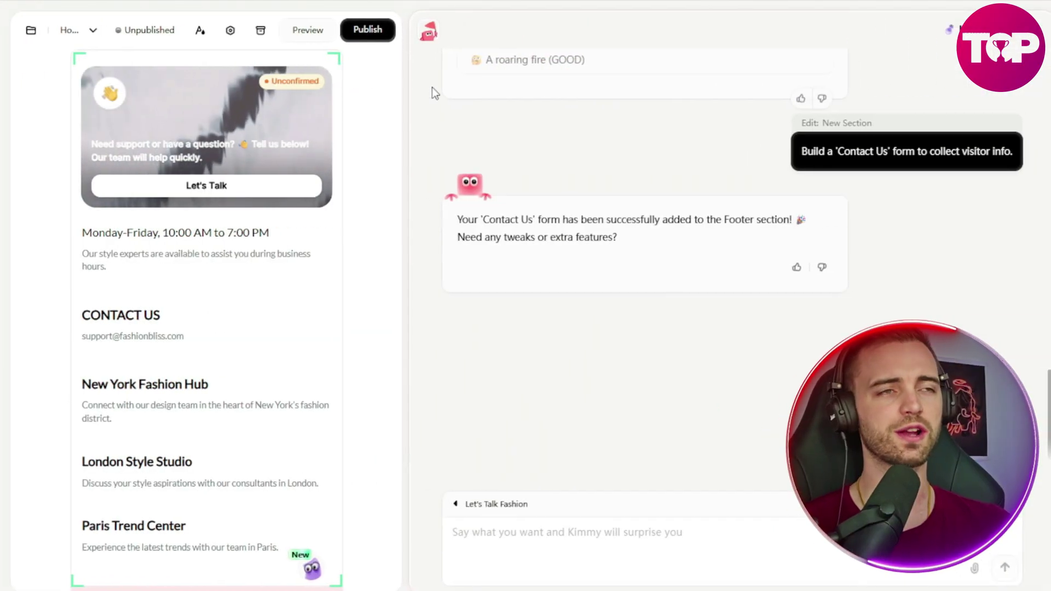
Start publishing the site and choose 'Connect your own domain'
left_click(362, 33)
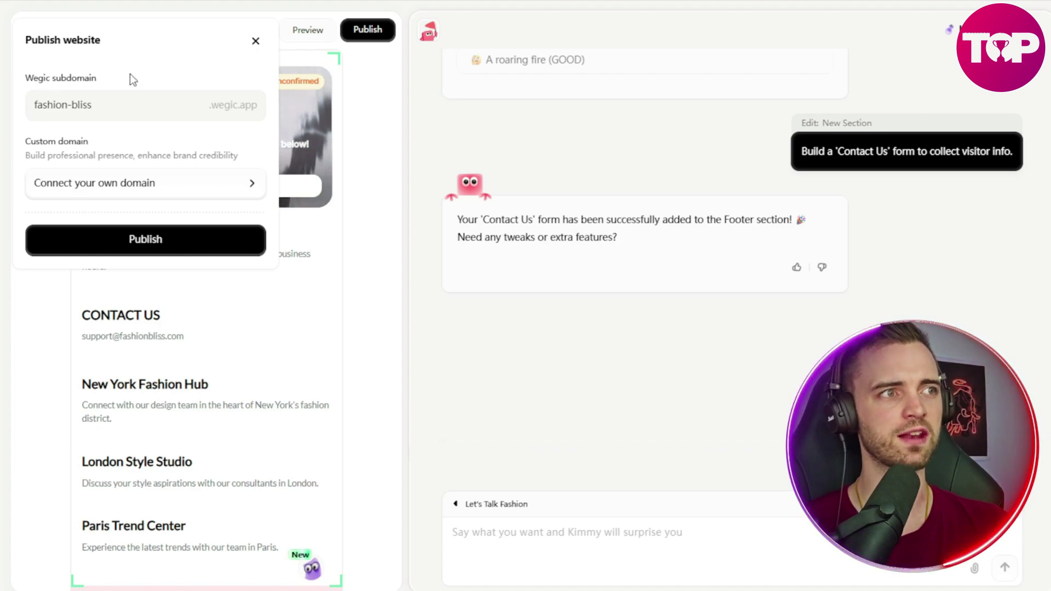
left_click(165, 195)
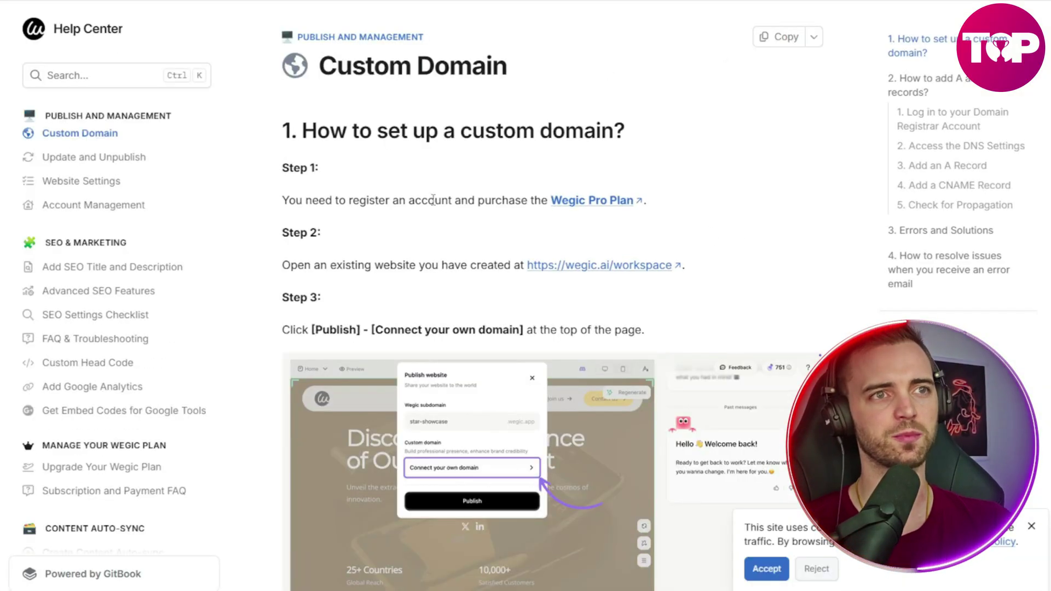
Read through the Custom Domain help article down to its DNS record steps
scroll(408, 233, "down", 20)
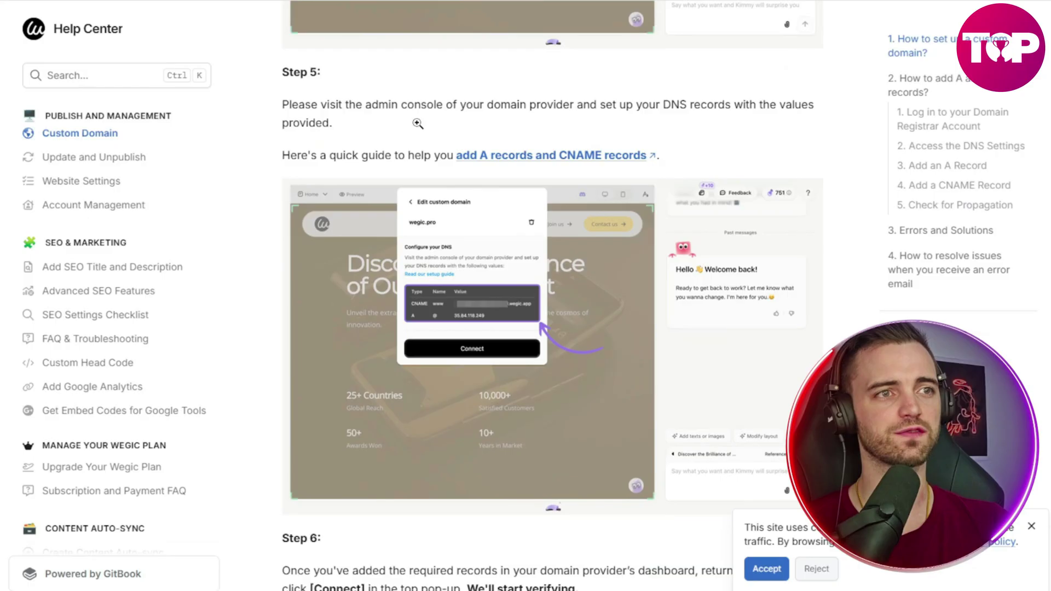
scroll(417, 123, "down", 20)
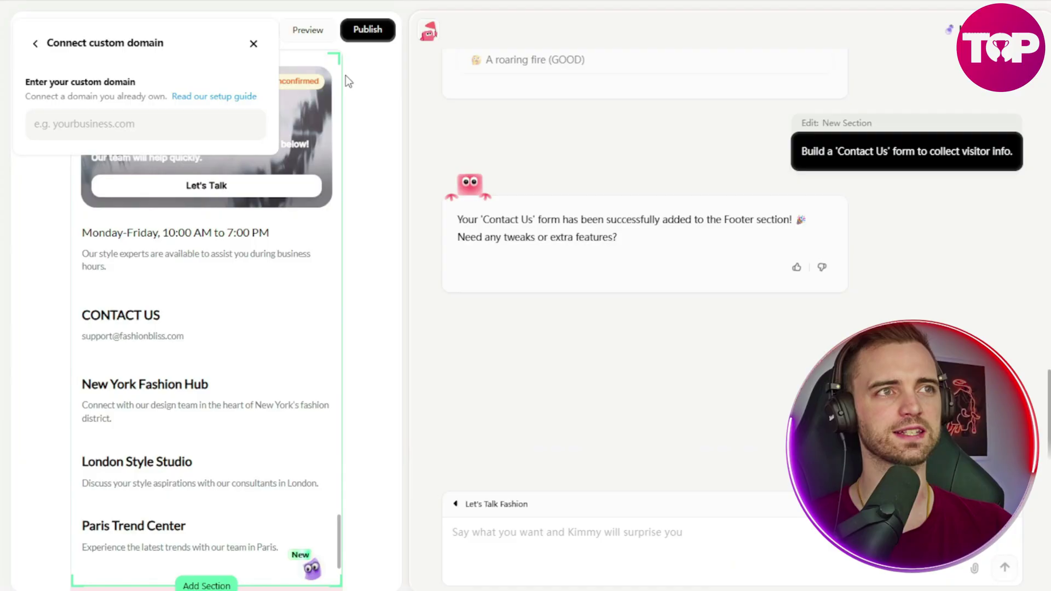
Preview Fashion Bliss full-screen and scroll its sections, including the Limited Time Offer Summer Sale
left_click(318, 35)
scroll(563, 300, "up", 15)
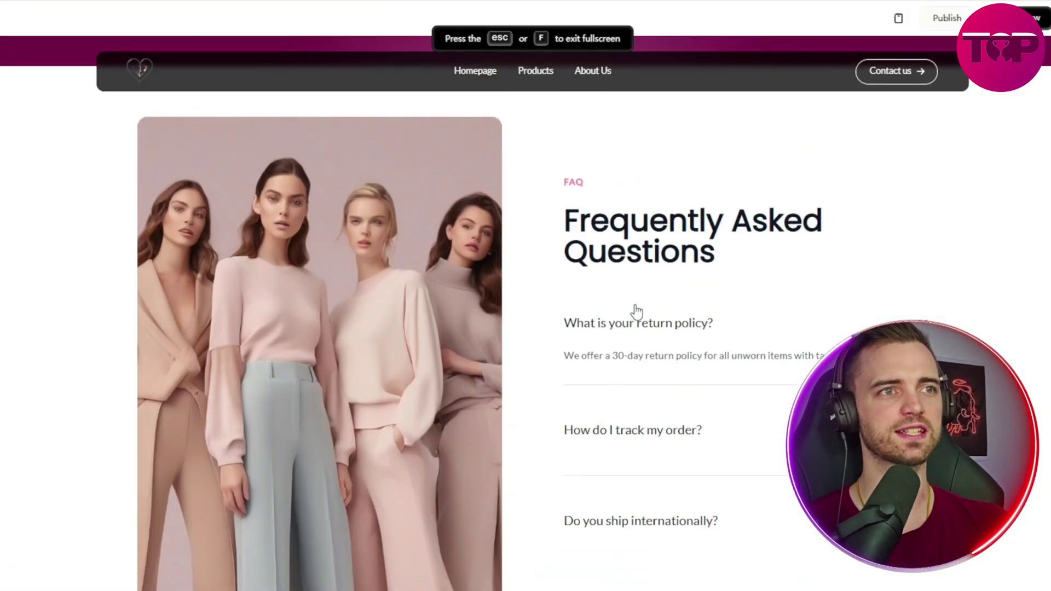
scroll(638, 307, "up", 5)
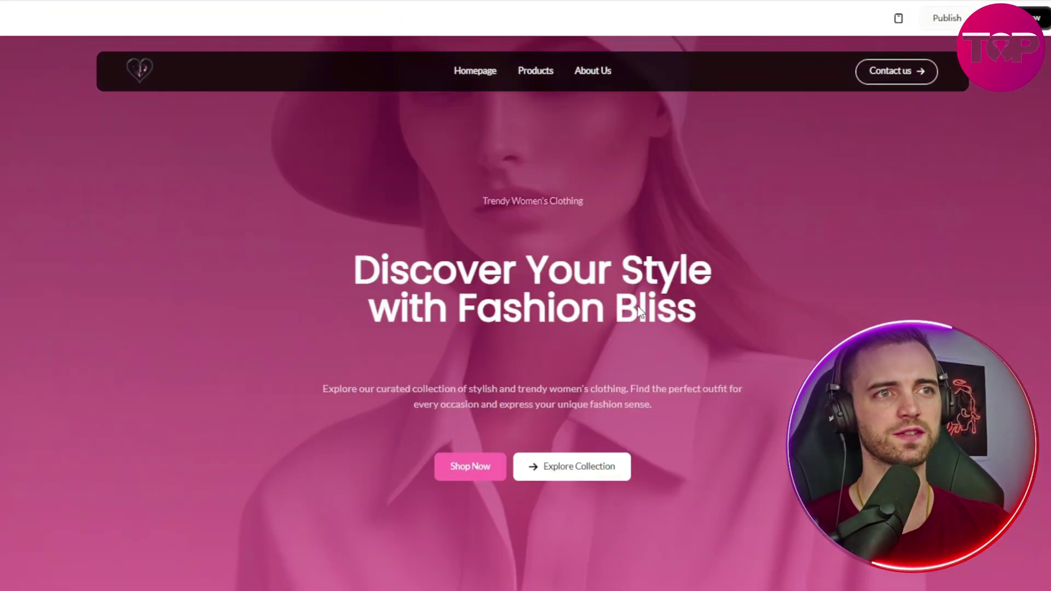
scroll(654, 324, "down", 8)
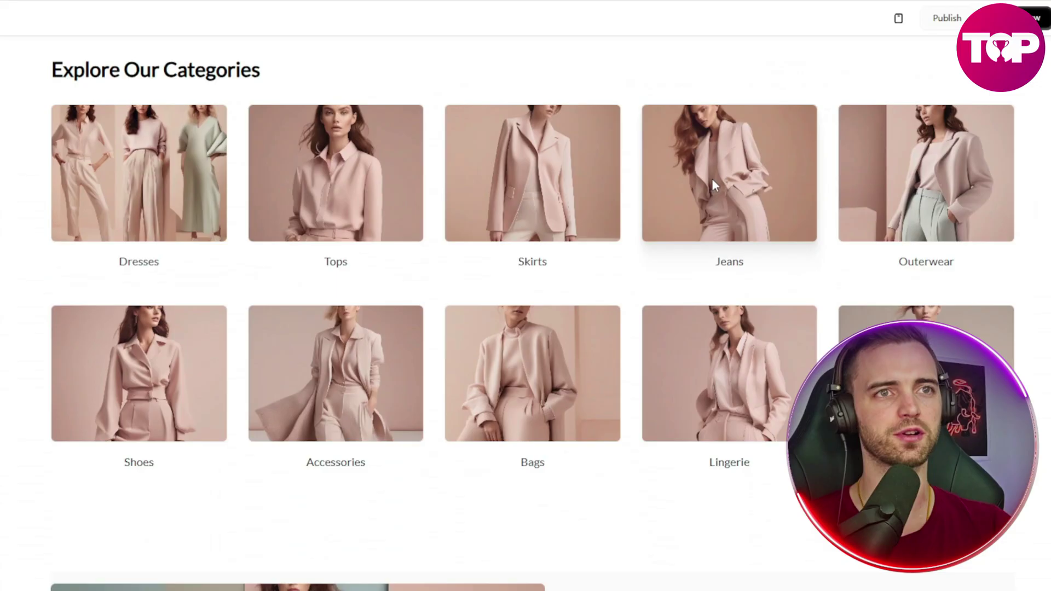
scroll(616, 300, "down", 6)
scroll(616, 300, "down", 3)
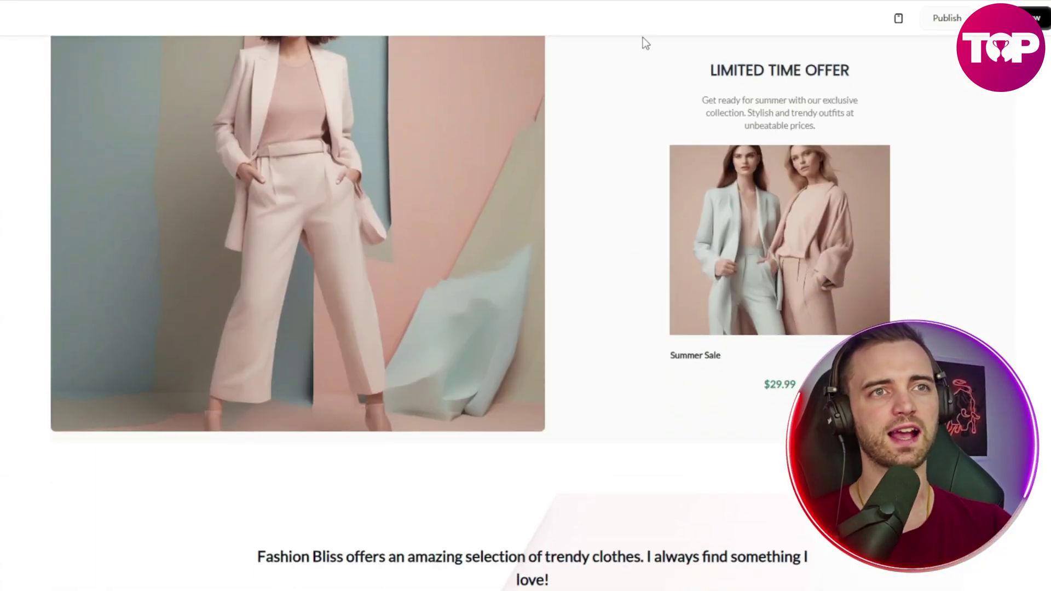
scroll(597, 251, "up", 1)
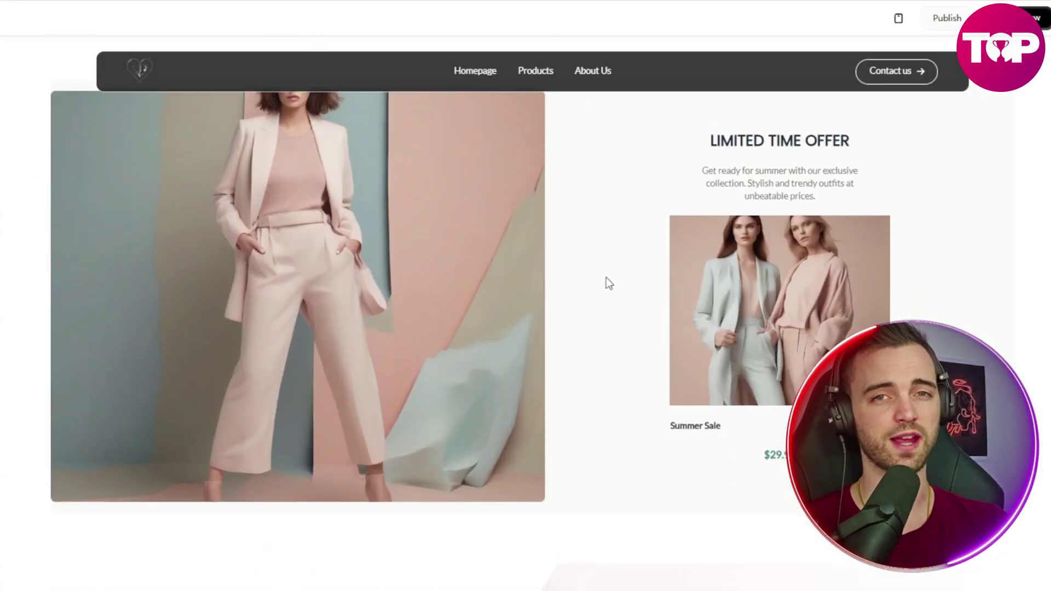